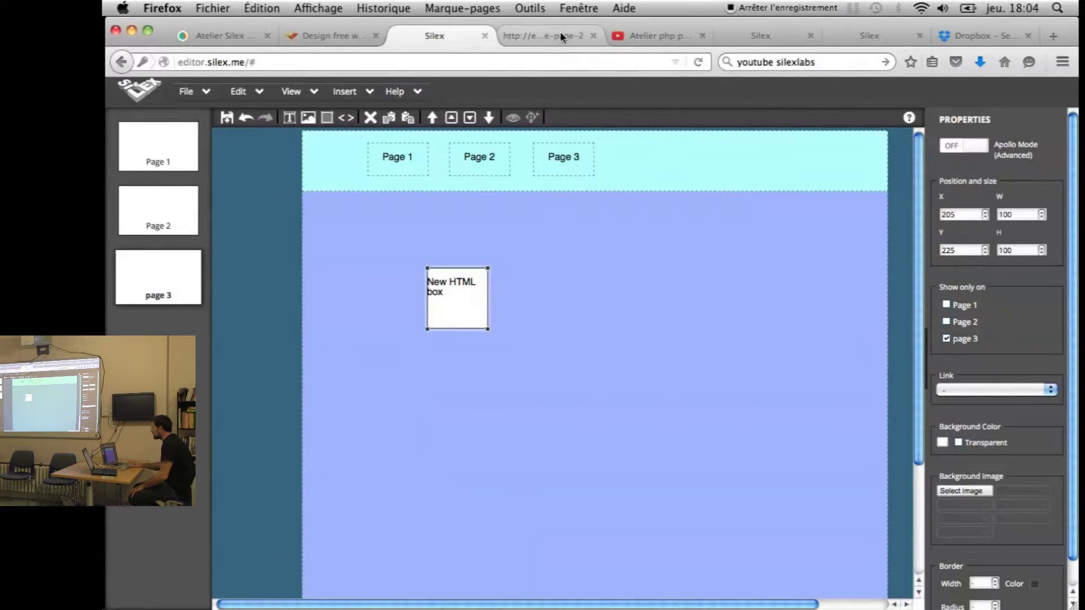
- Switch to the YouTube video page and highlight the opening iframe tag in its embed code
click(648, 35)
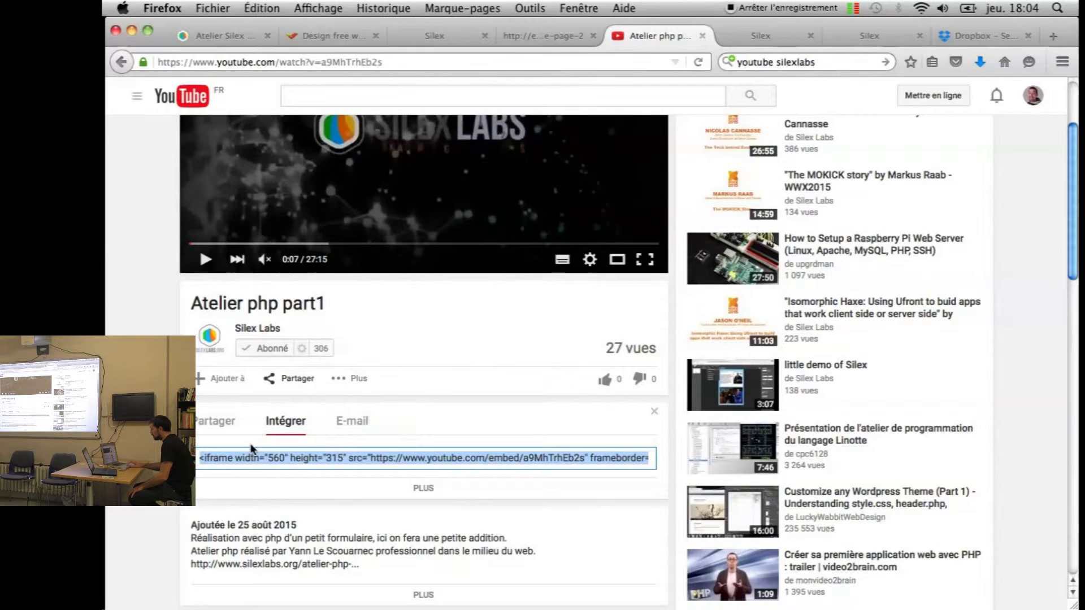
click(232, 458)
drag(233, 458, 201, 458)
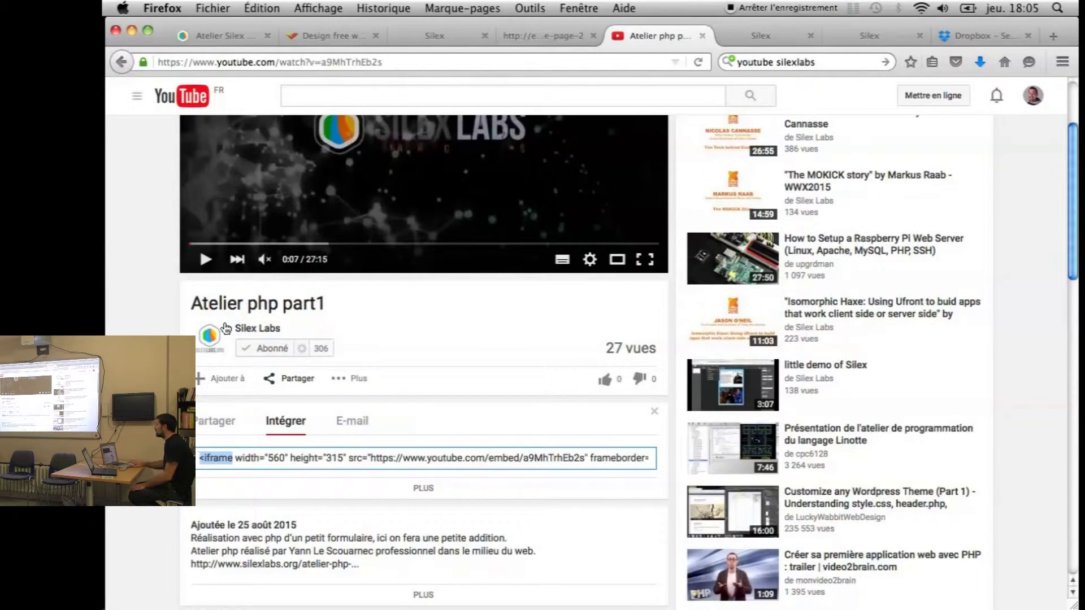
- Search the web for "soundcloud" and open the SoundCloud home page from the results
click(819, 62)
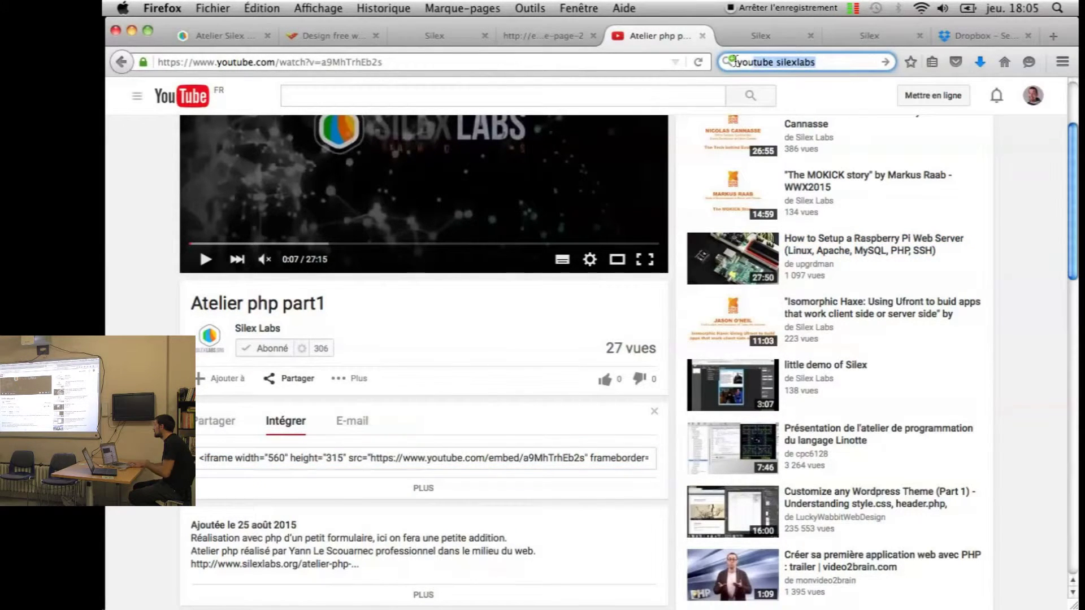
text(soundcloud)
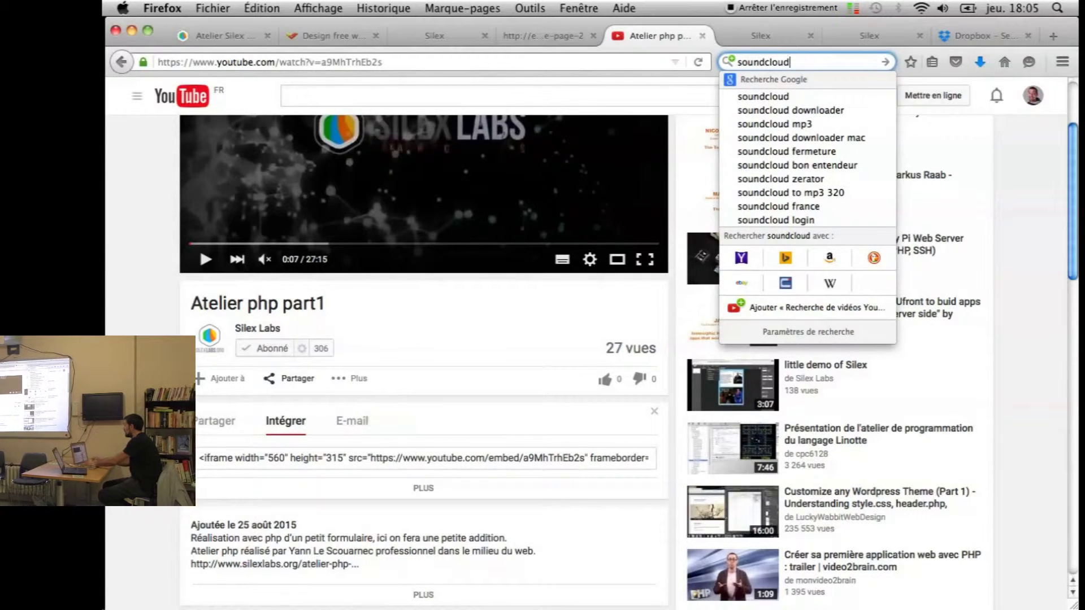
key(Return)
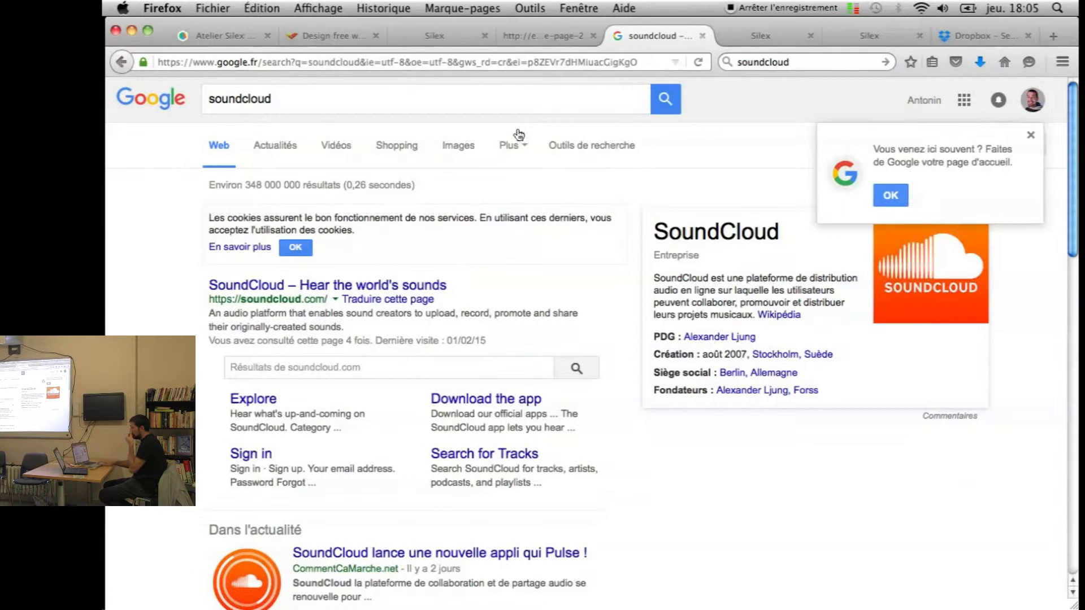
click(306, 287)
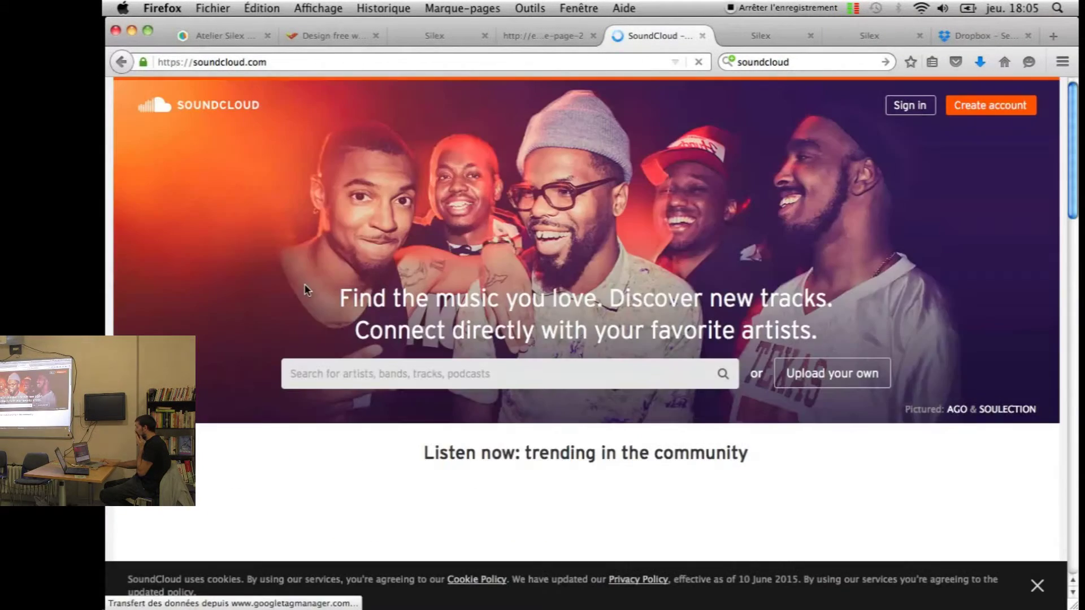
- Search SoundCloud for "nina simone", view the full results page and return to the home page
click(366, 373)
text(nina siomone)
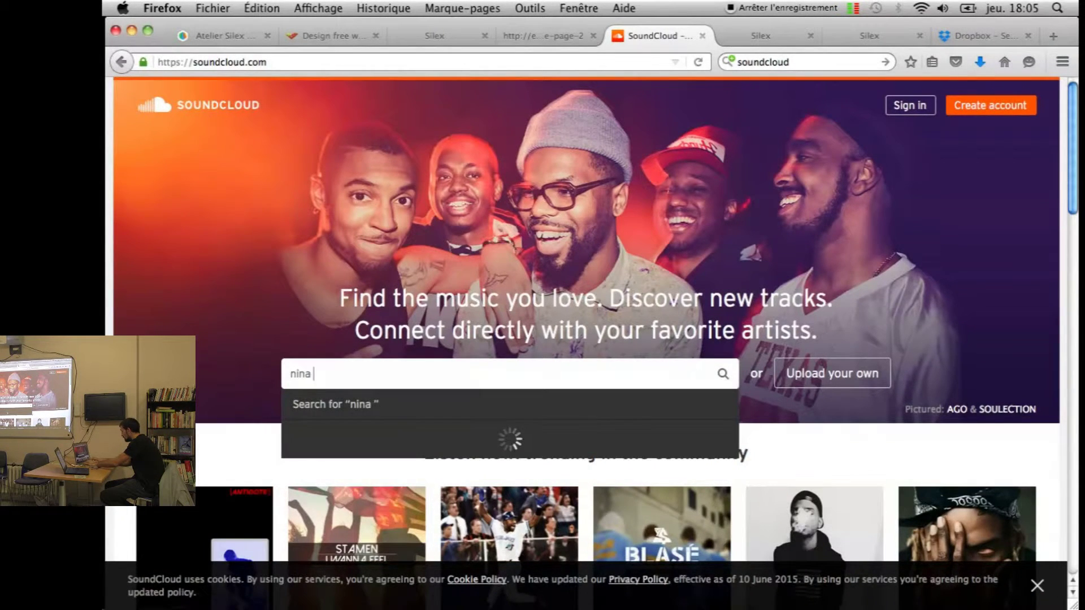
key(BackSpace)
key(BackSpace)
key(BackSpace)
key(BackSpace)
key(BackSpace)
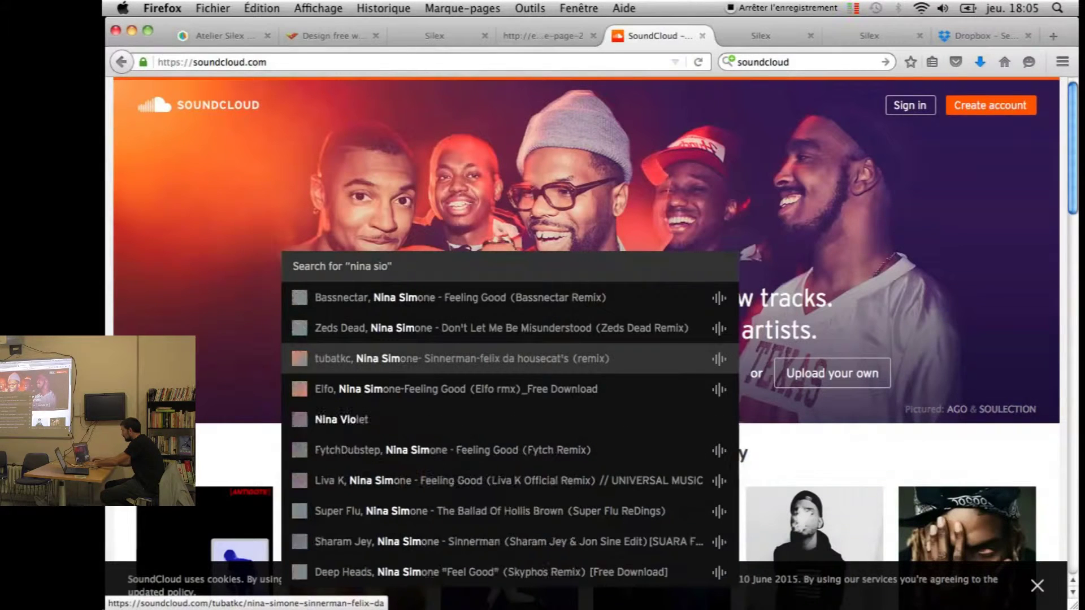
text(mone)
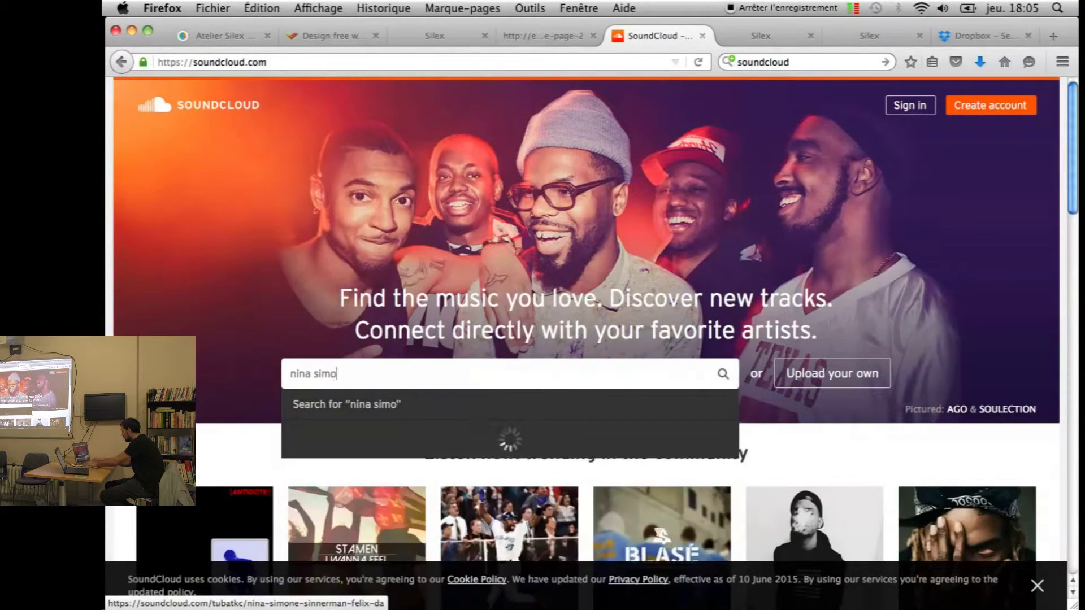
key(Return)
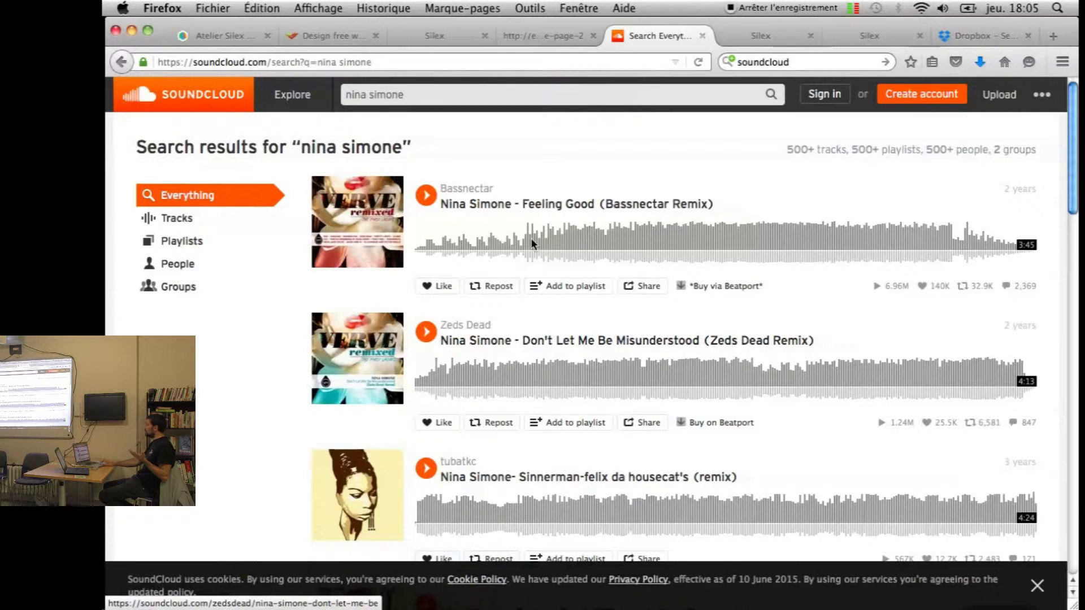
mouse_move(122, 111)
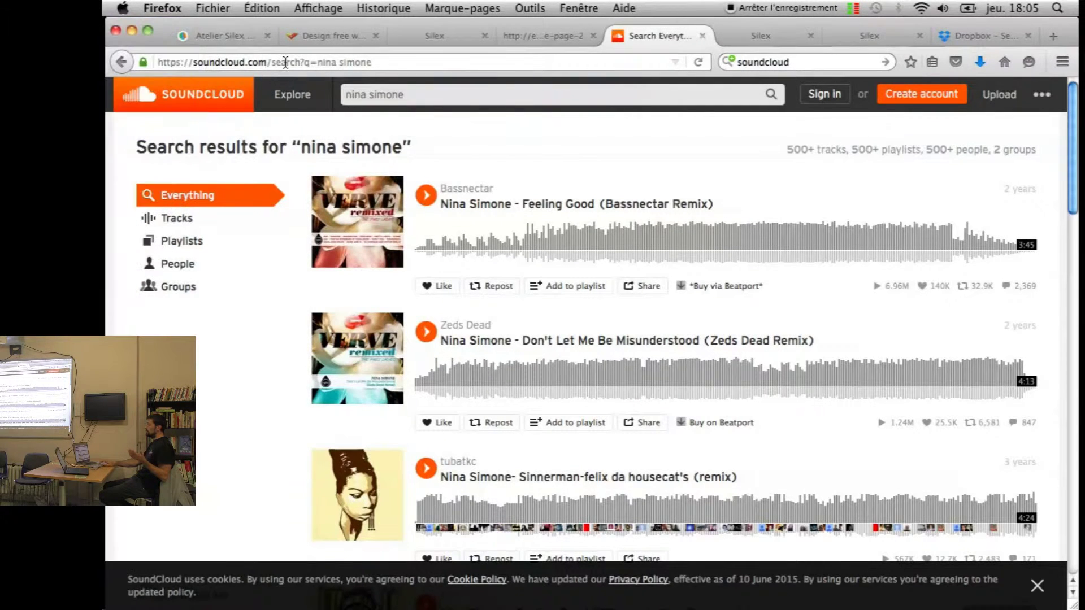
click(123, 62)
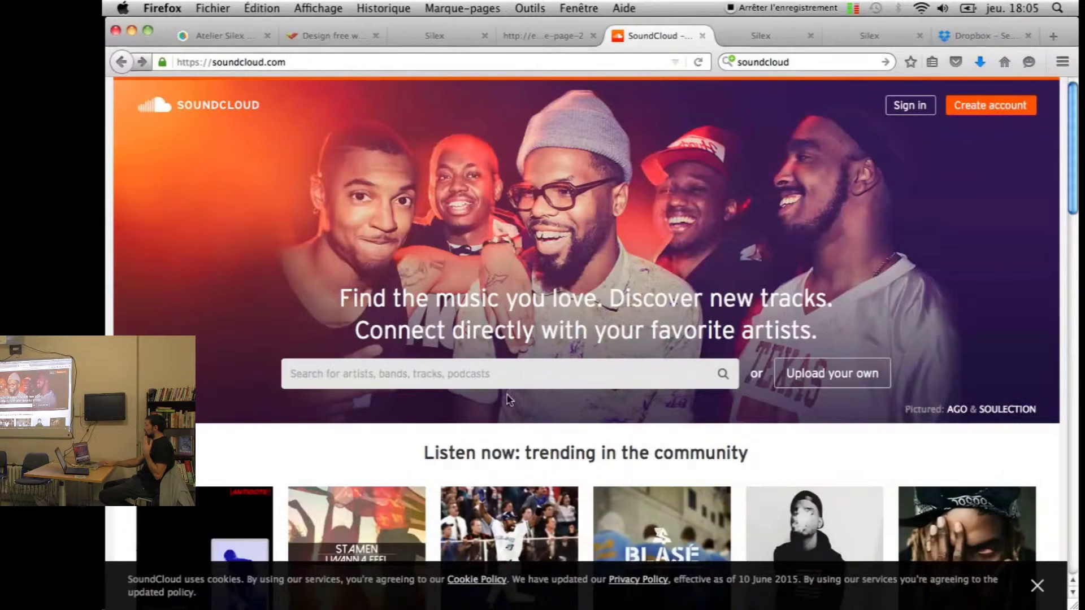
- Look up "nina simone" on SoundCloud and open the suggested track "Nina Simone-Feeling Good (Elfo rmx)_Free Download"
click(418, 374)
text(nina si)
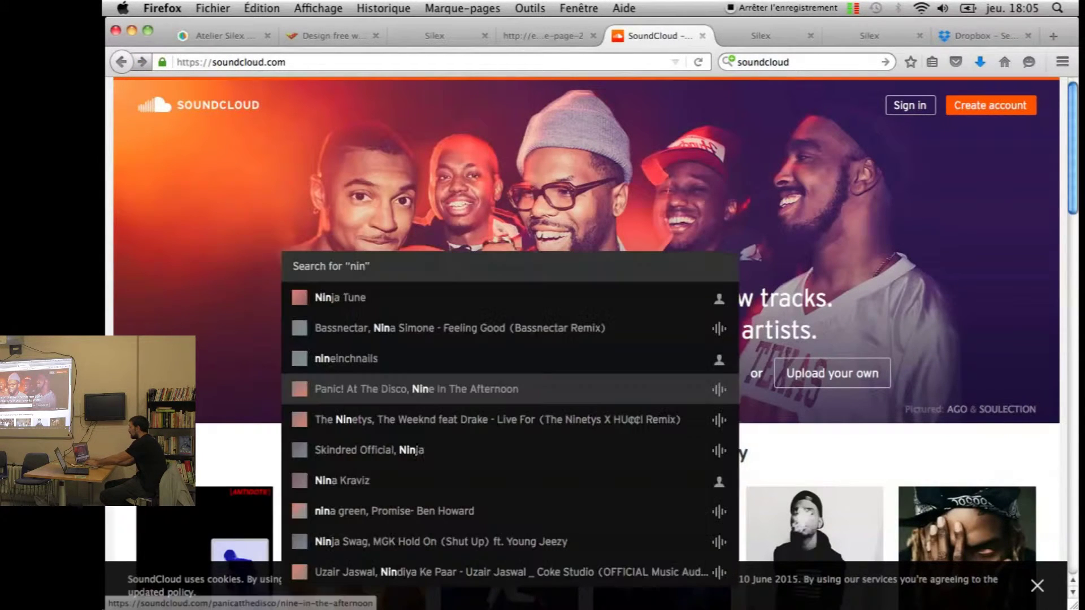
text(mone)
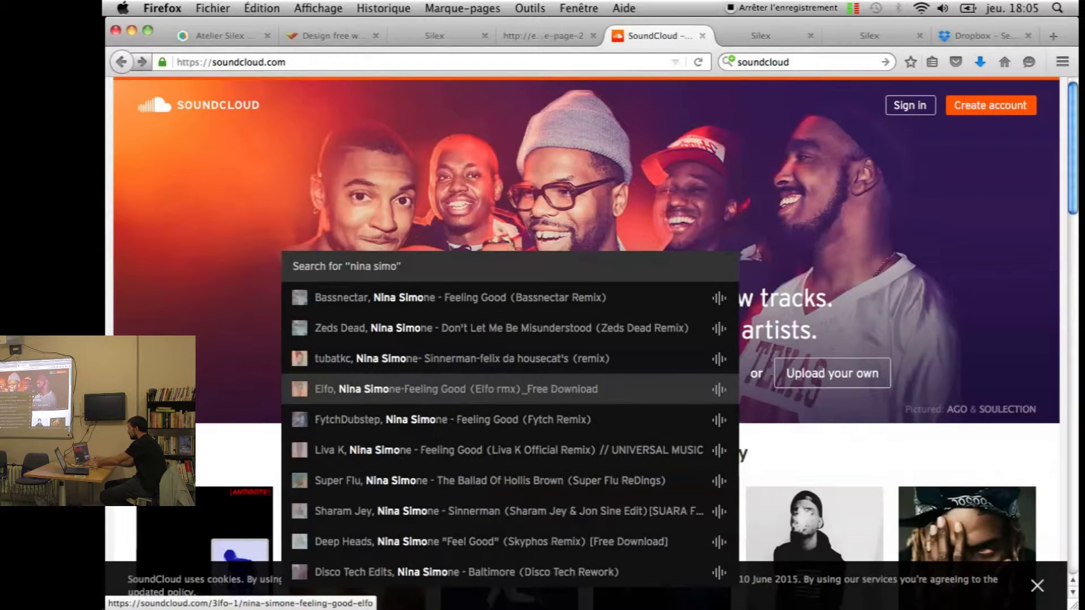
key(Return)
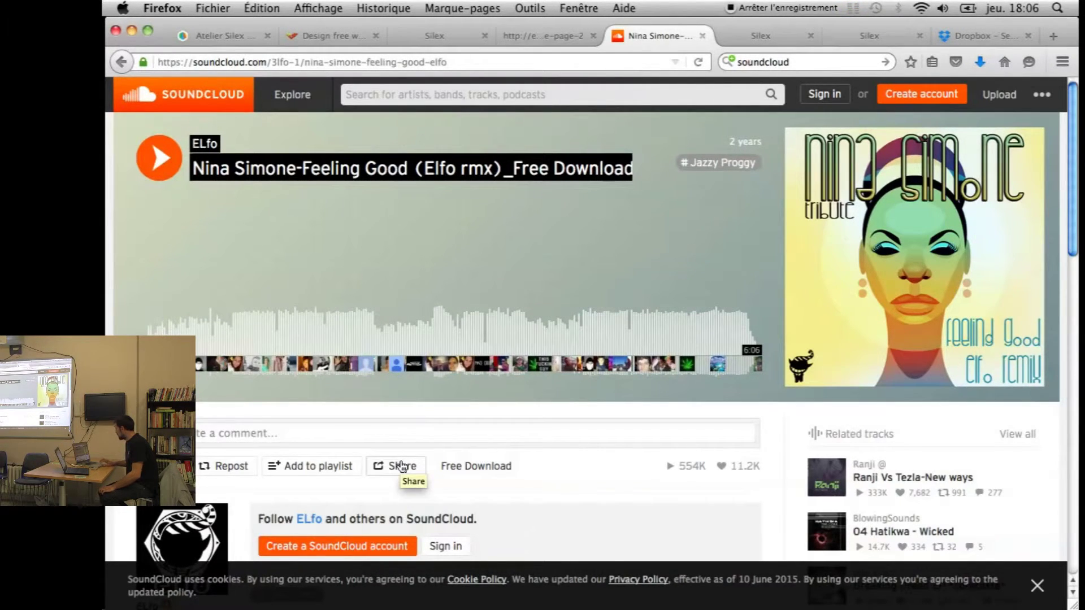
- Open the track's sharing options and copy its iframe embed code
click(402, 465)
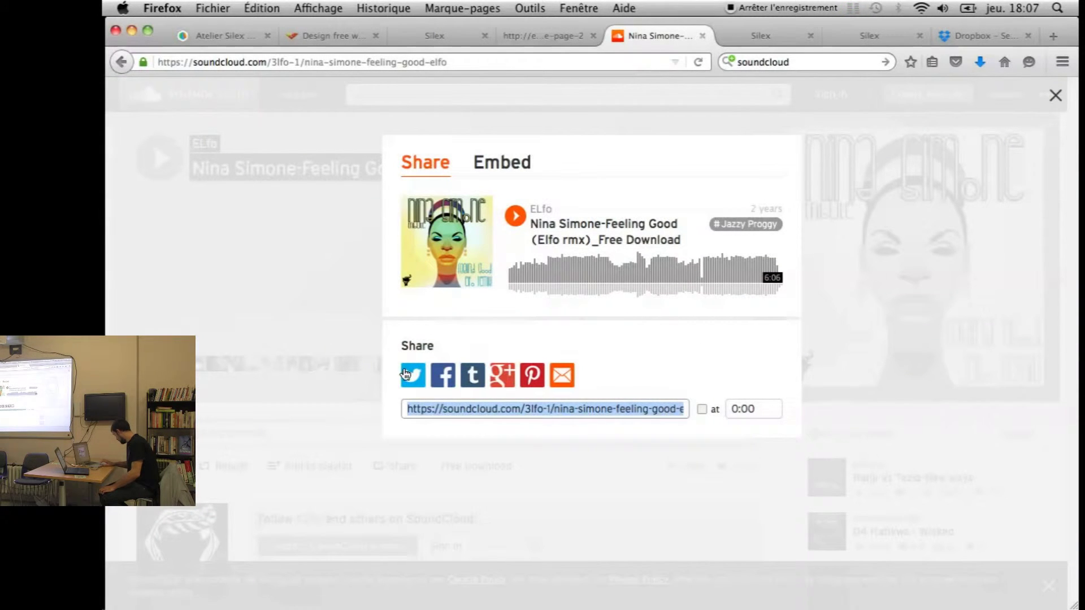
click(495, 165)
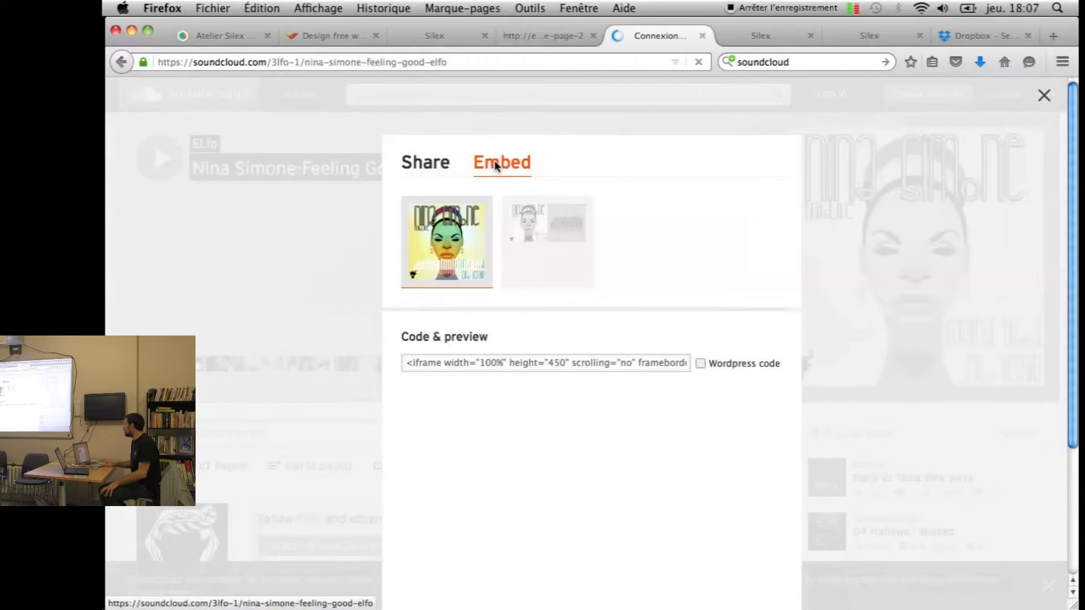
click(455, 364)
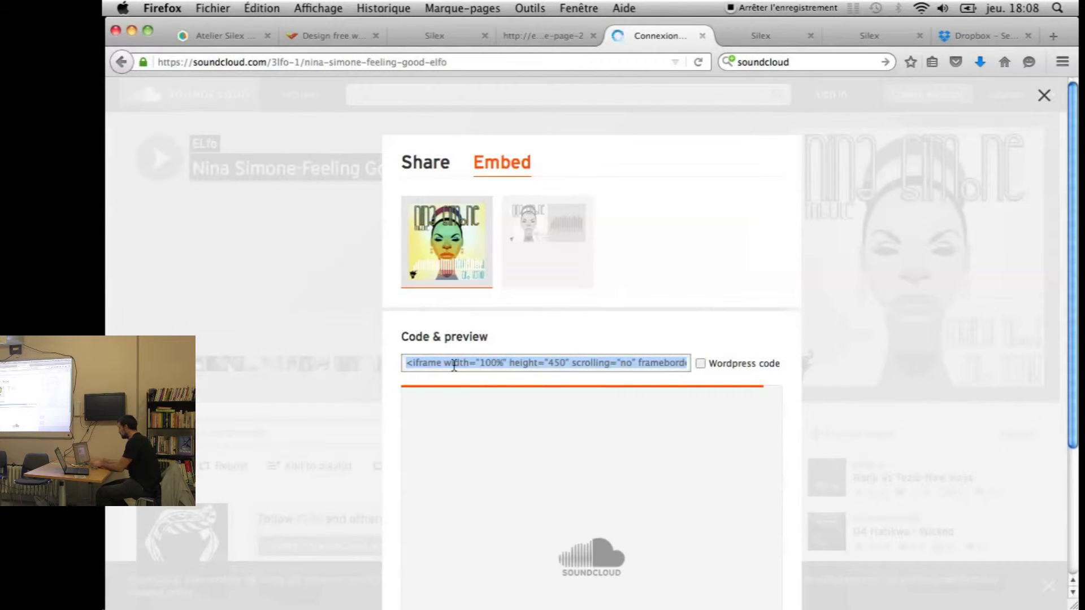
right_click(453, 365)
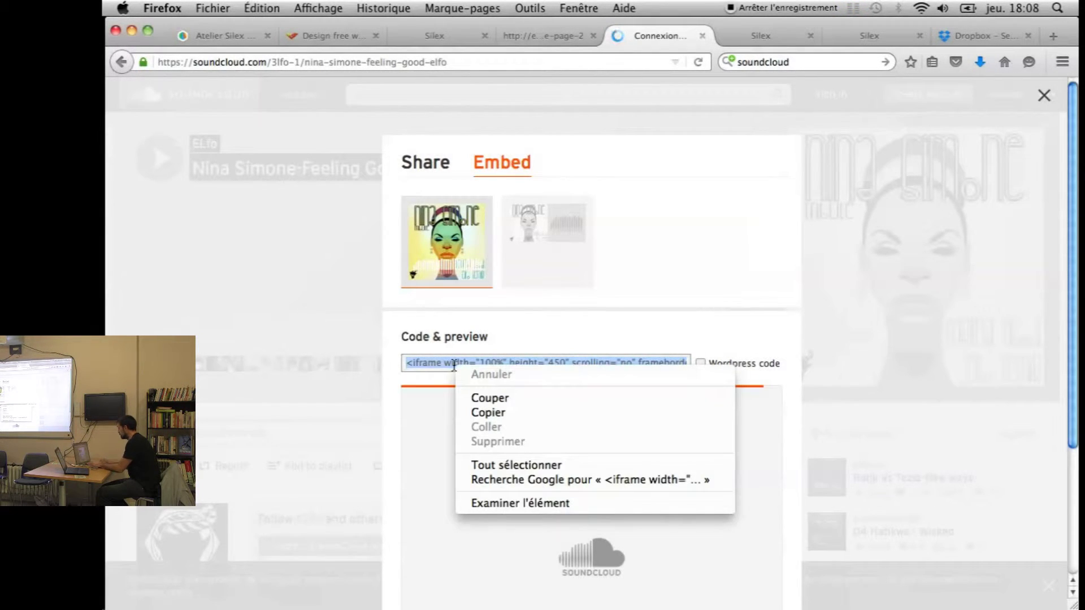
click(475, 412)
- In Silex, replace the page 3 HTML box's content with the copied SoundCloud embed code and enlarge the box to about 625 × 381
click(444, 36)
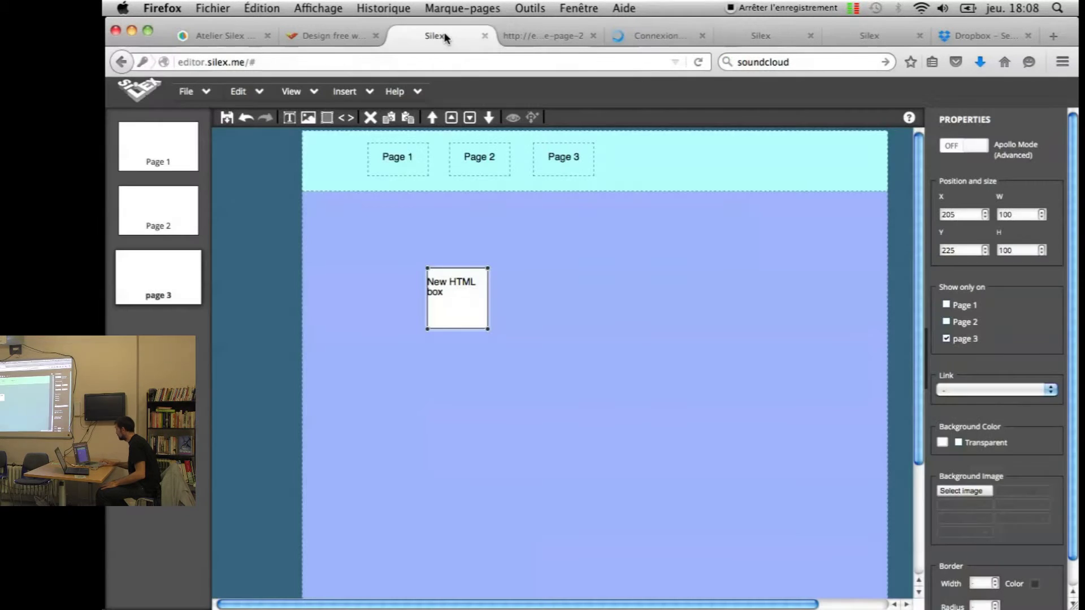
double_click(454, 289)
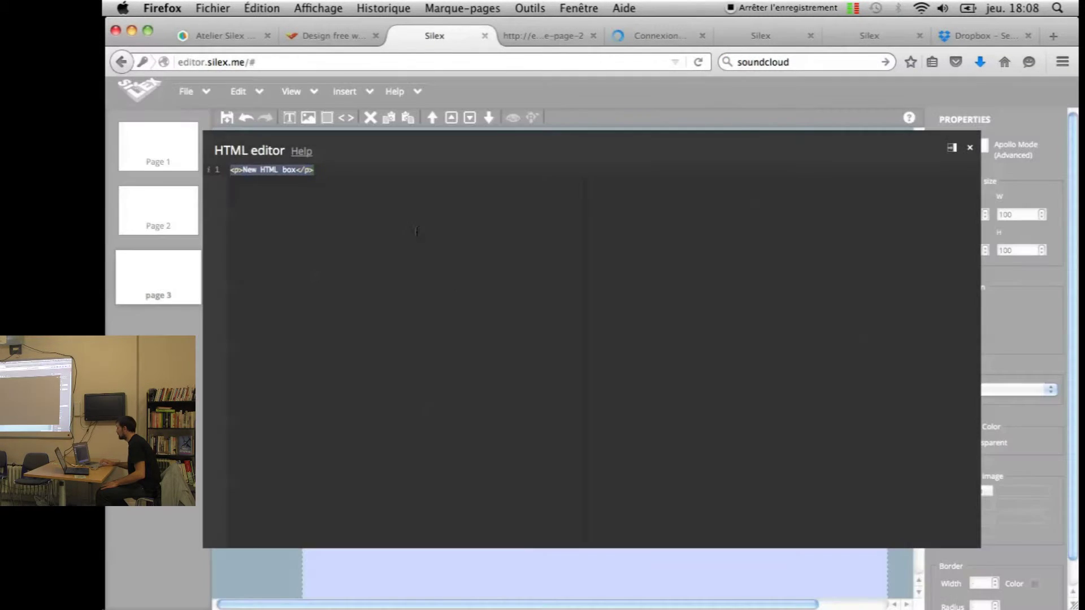
drag(333, 170, 213, 164)
key(BackSpace)
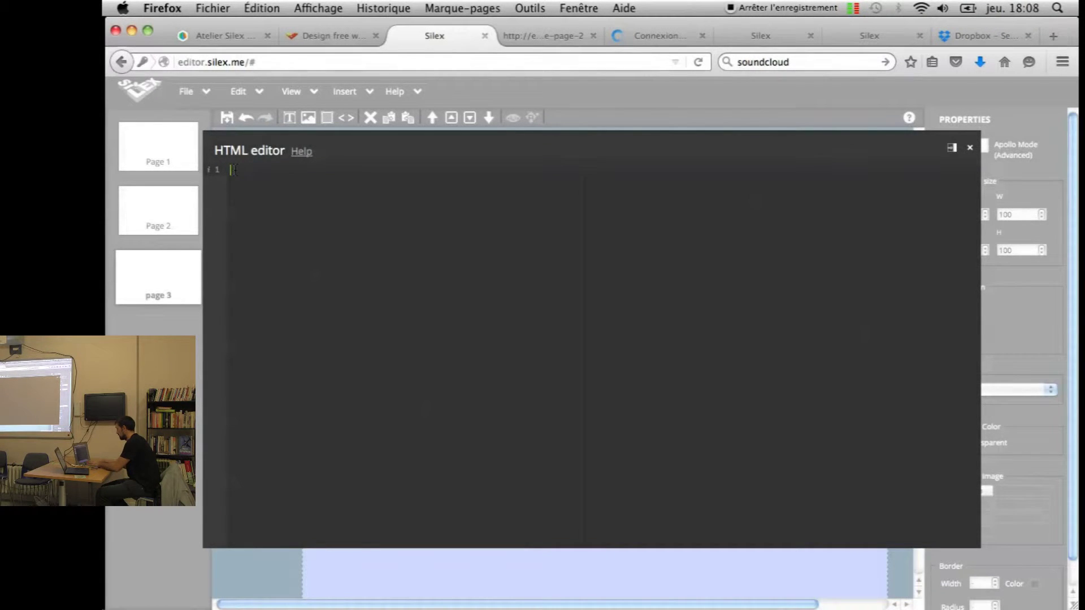
right_click(234, 169)
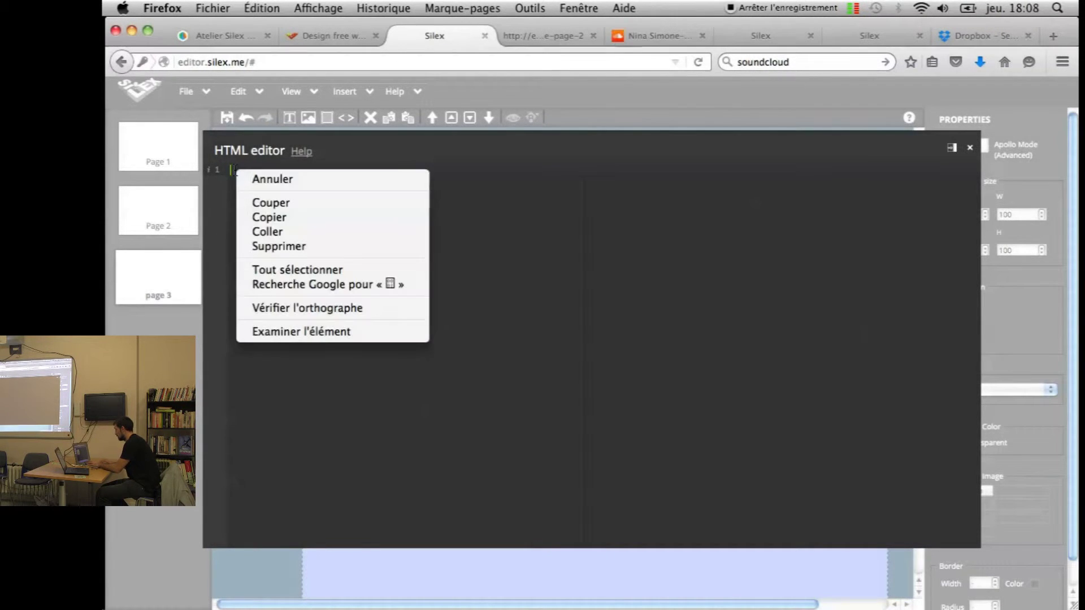
click(261, 230)
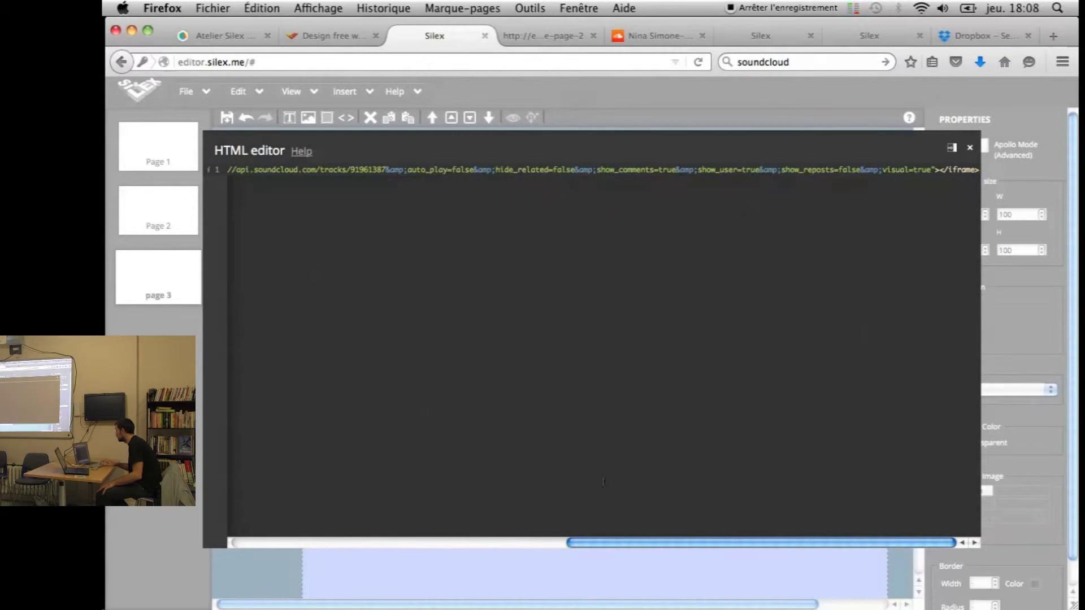
drag(607, 542, 243, 507)
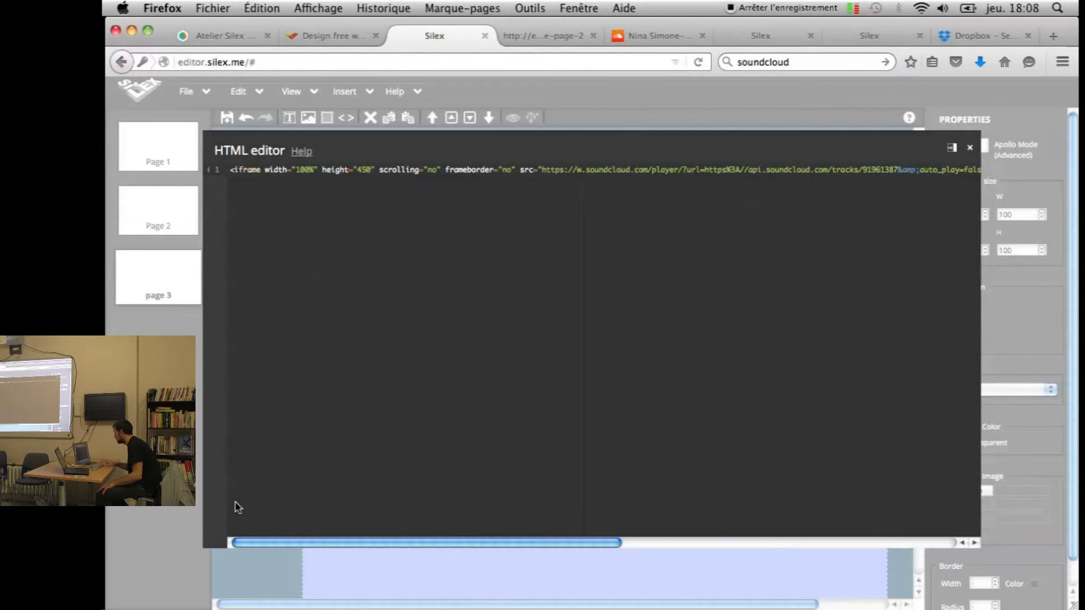
scroll(576, 448, right, 10)
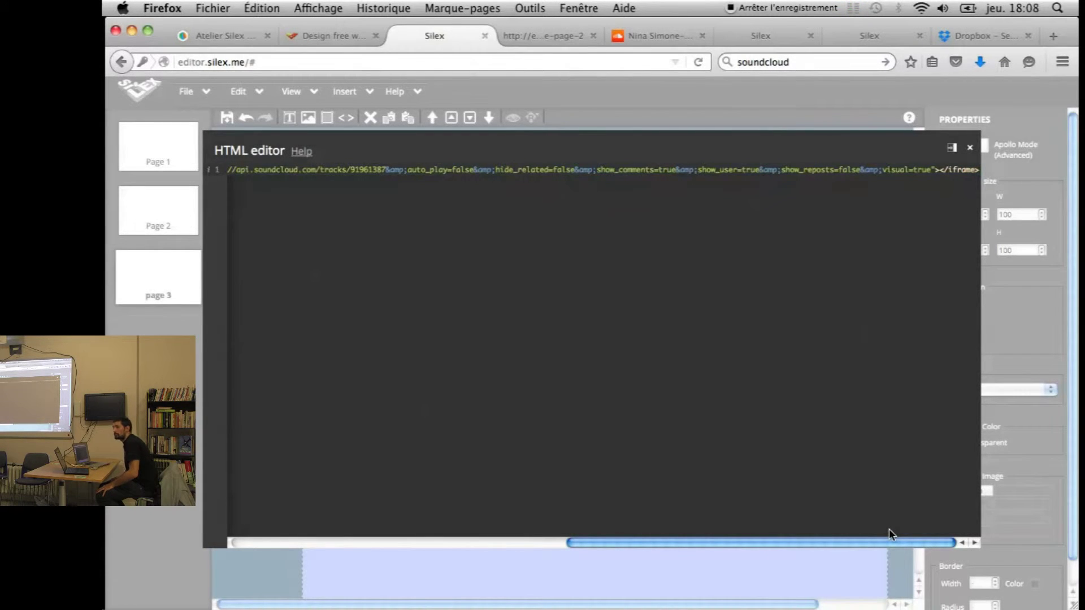
click(596, 101)
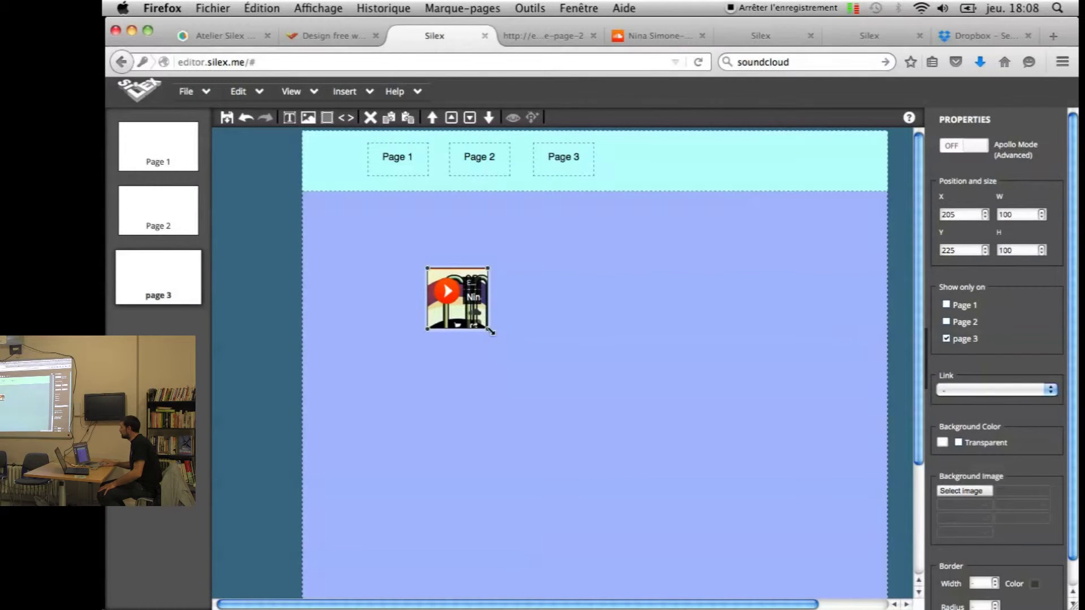
drag(489, 331, 809, 503)
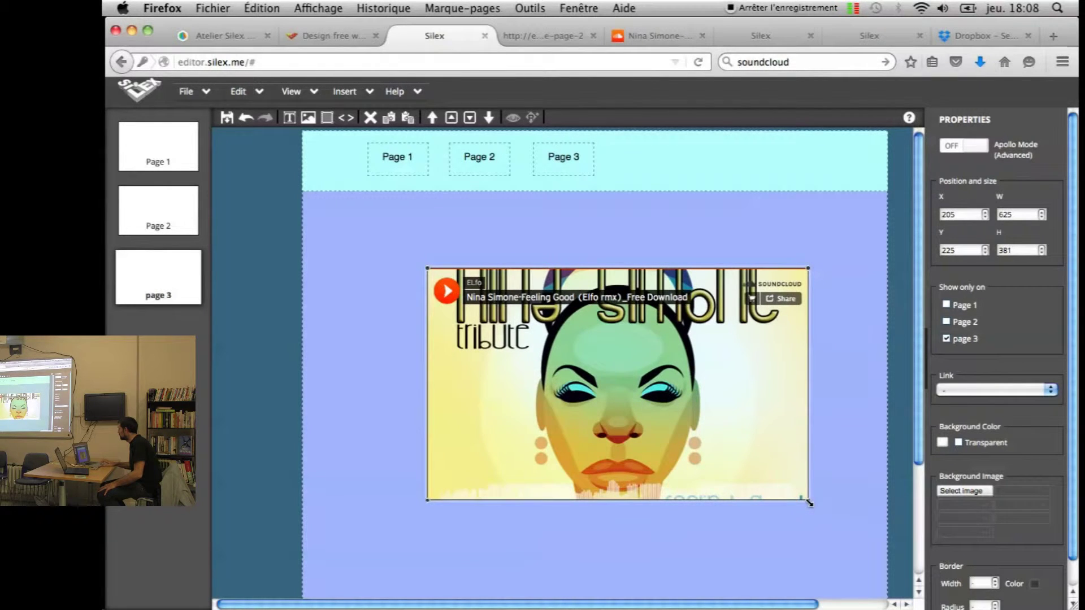
- Set the embedded SoundCloud iframe's height to 100% and resize its HTML box to about 448 × 323
double_click(682, 439)
scroll(395, 220, left, 10)
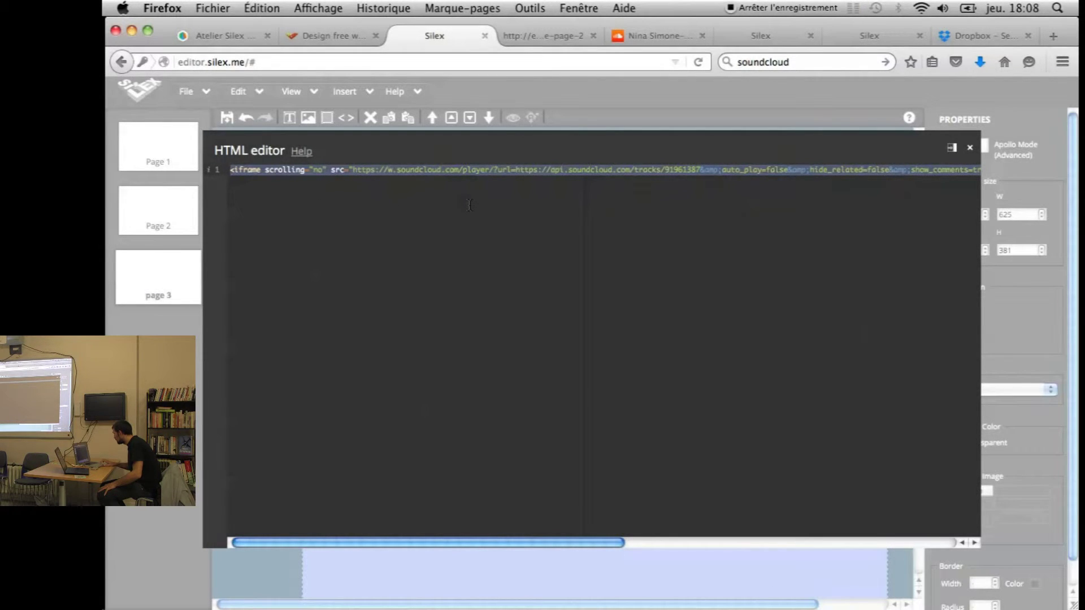
scroll(678, 186, right, 10)
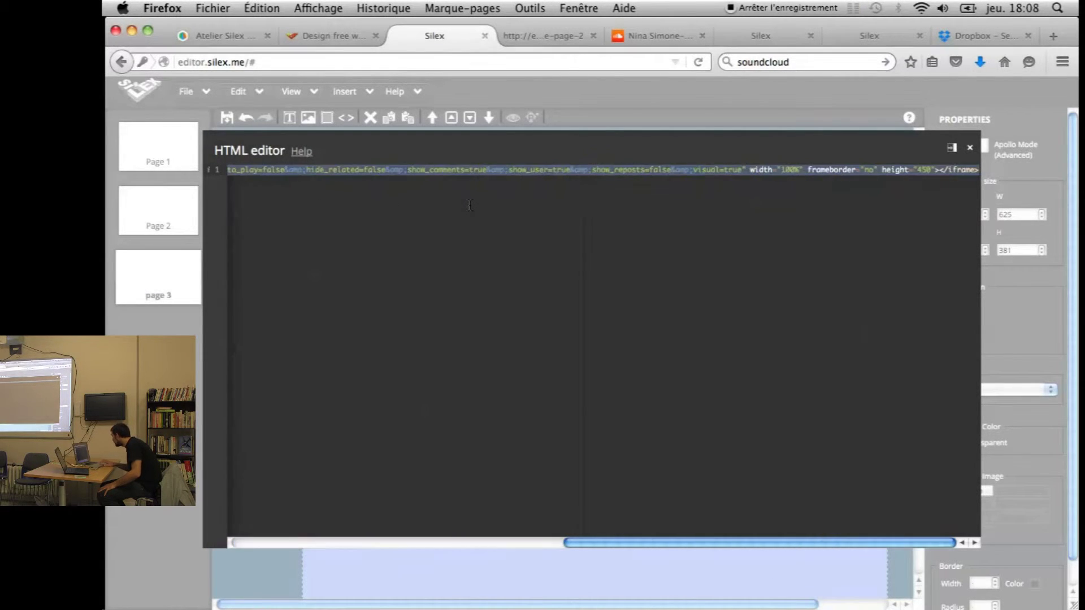
click(928, 172)
key(BackSpace)
key(BackSpace)
key(BackSpace)
text(100%)
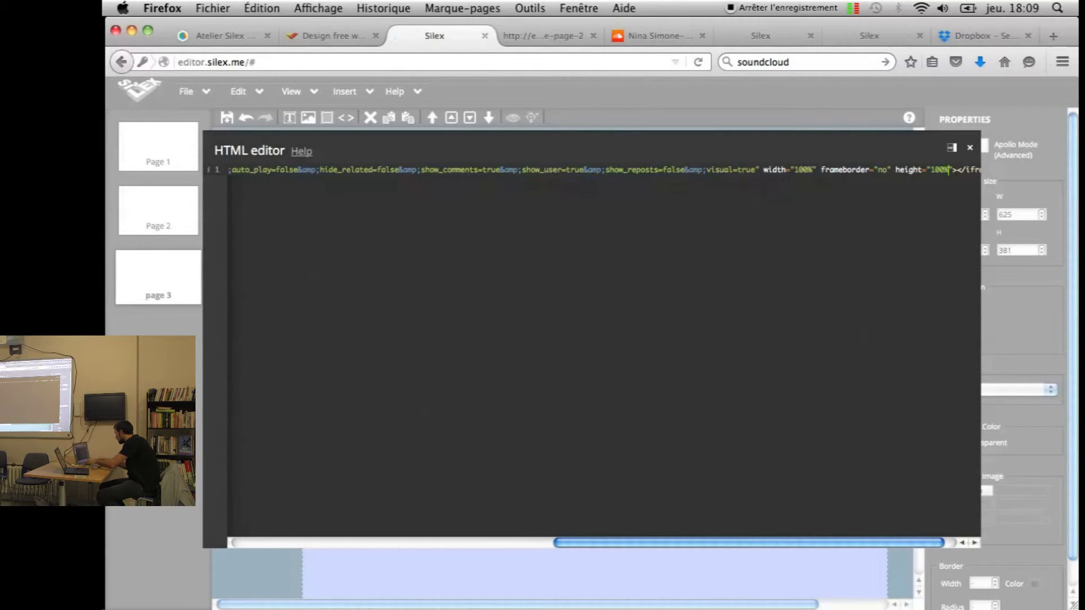
click(863, 127)
drag(804, 503, 701, 466)
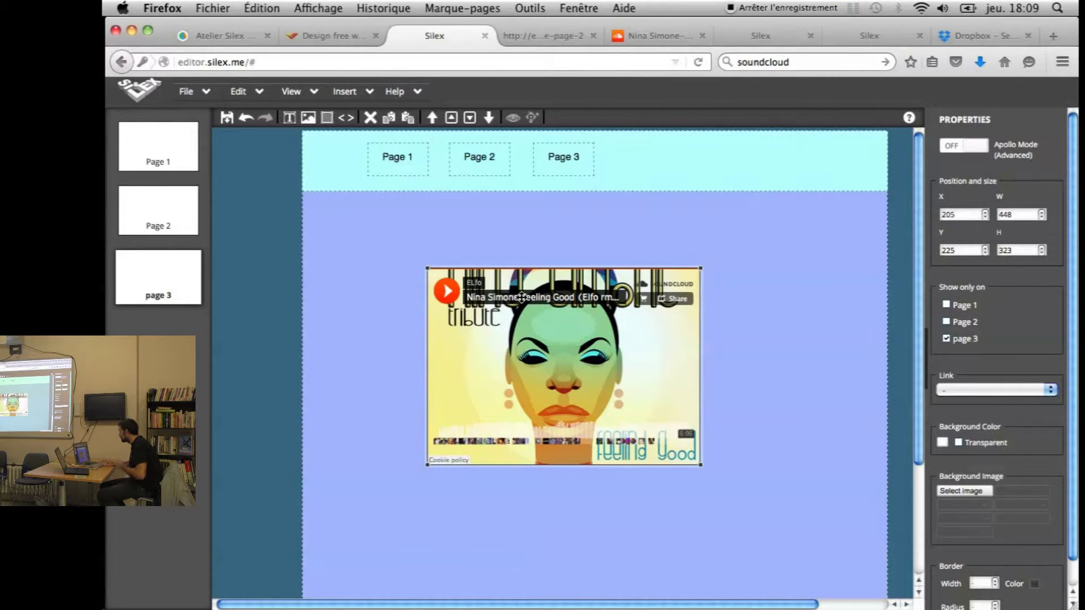
- Set the auto_play parameter to true in the SoundCloud embed code of the page 3 HTML box
double_click(533, 380)
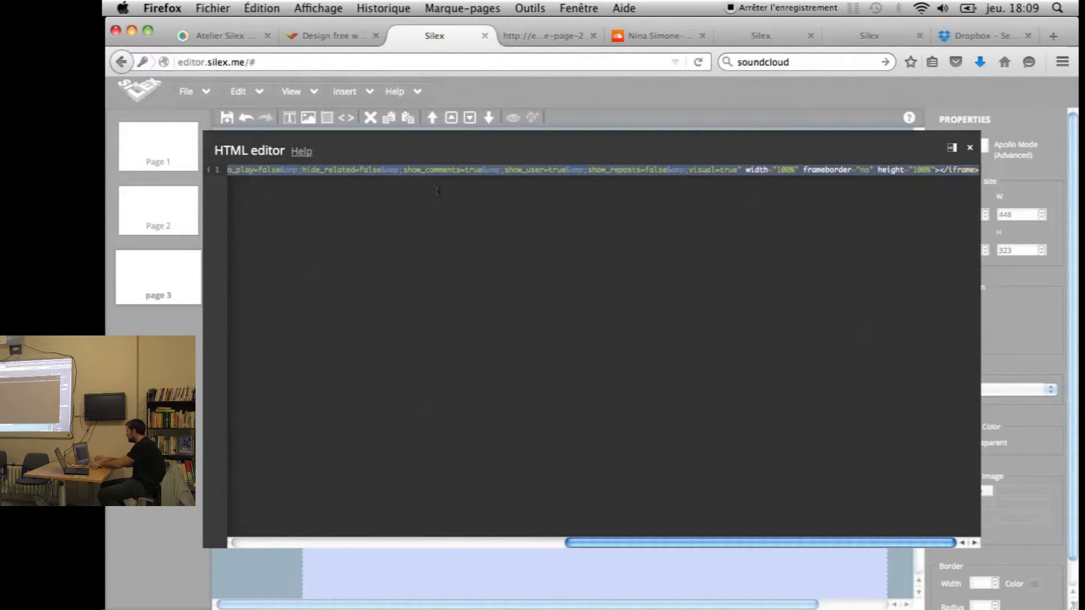
key(super+plus)
key(super+plus)
key(super+plus)
scroll(569, 246, left, 5)
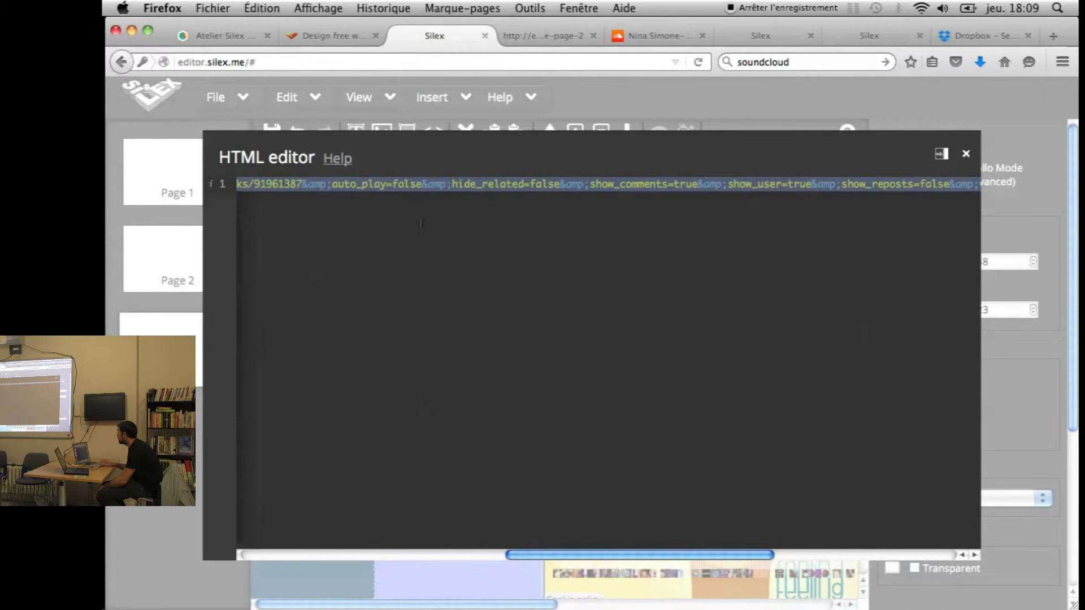
click(380, 184)
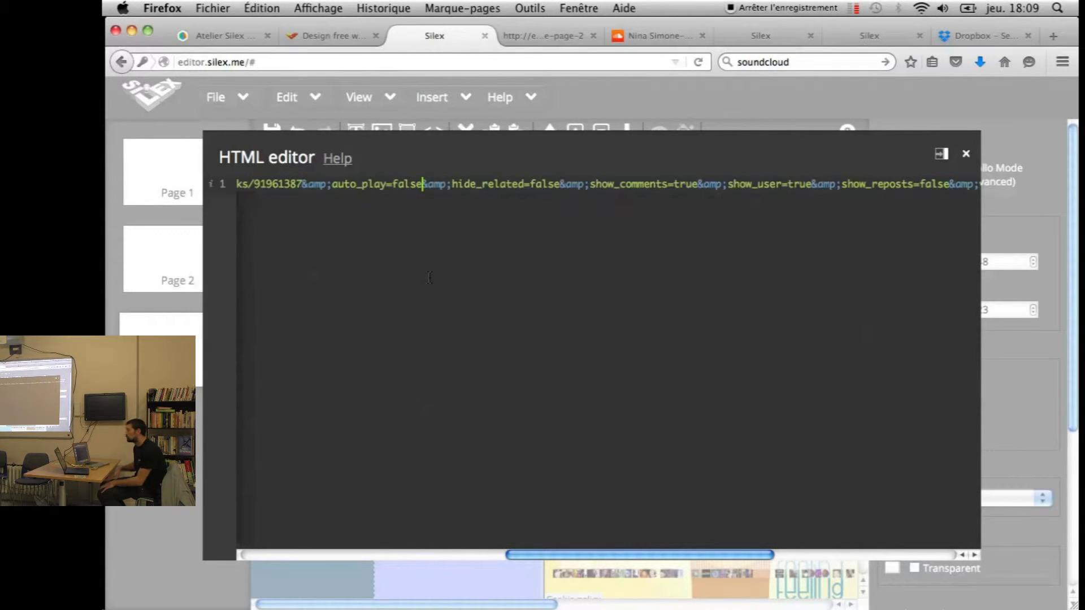
key(BackSpace)
key(BackSpace)
key(BackSpace)
key(BackSpace)
key(BackSpace)
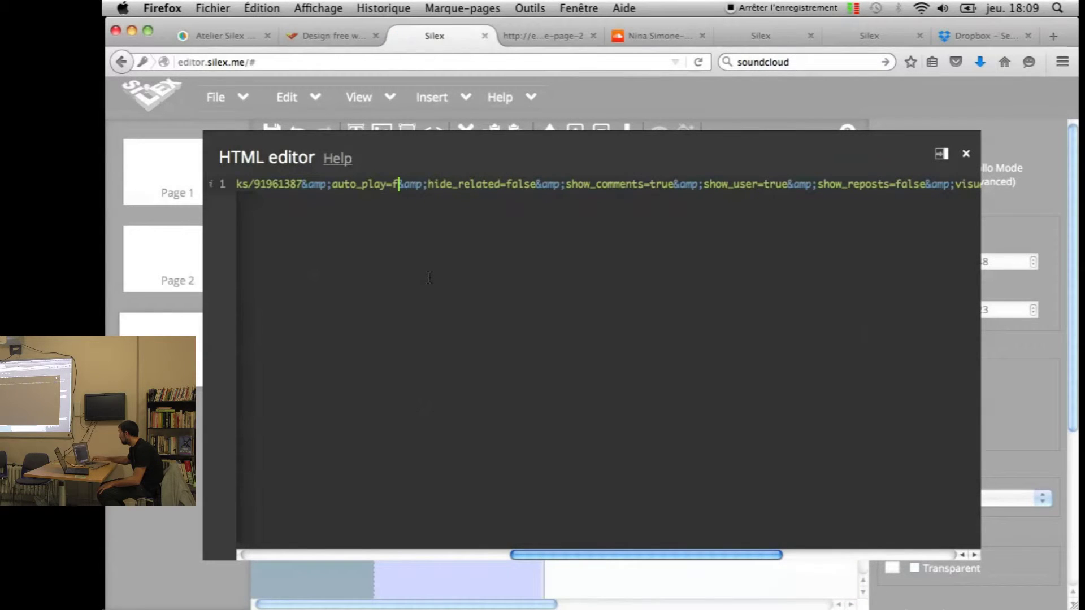
text(true)
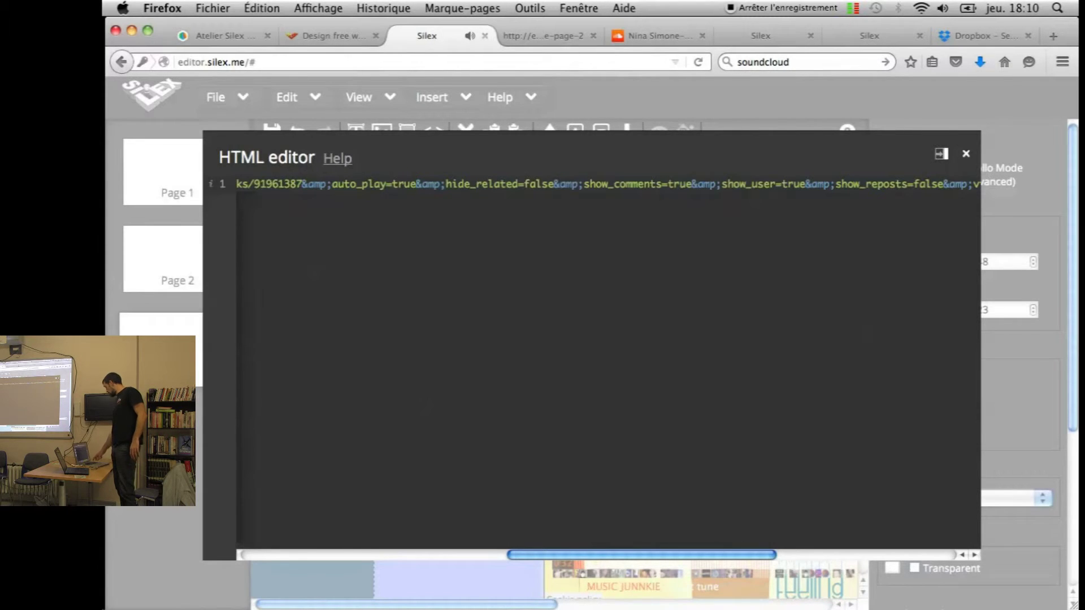
- Set the embed code's auto_play parameter back to false and close the HTML editor
key(BackSpace)
key(BackSpace)
key(BackSpace)
key(BackSpace)
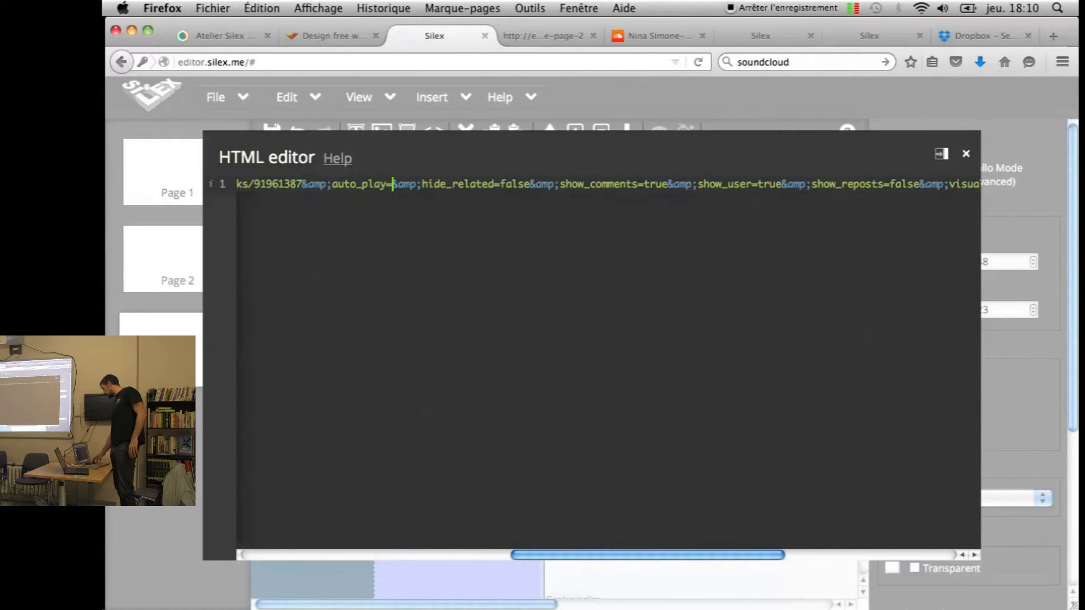
text(fal)
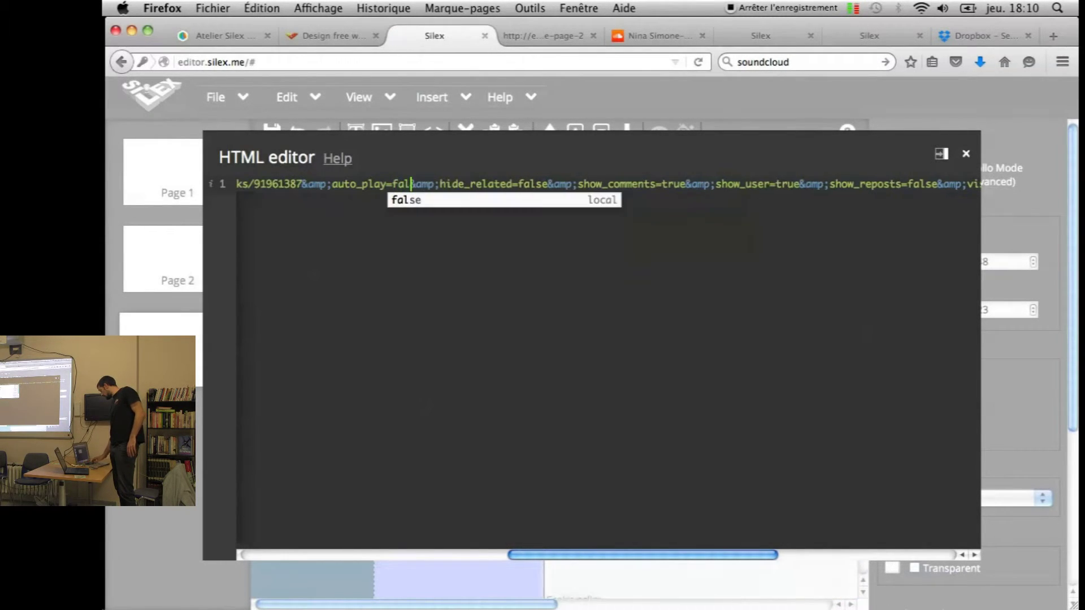
text(se)
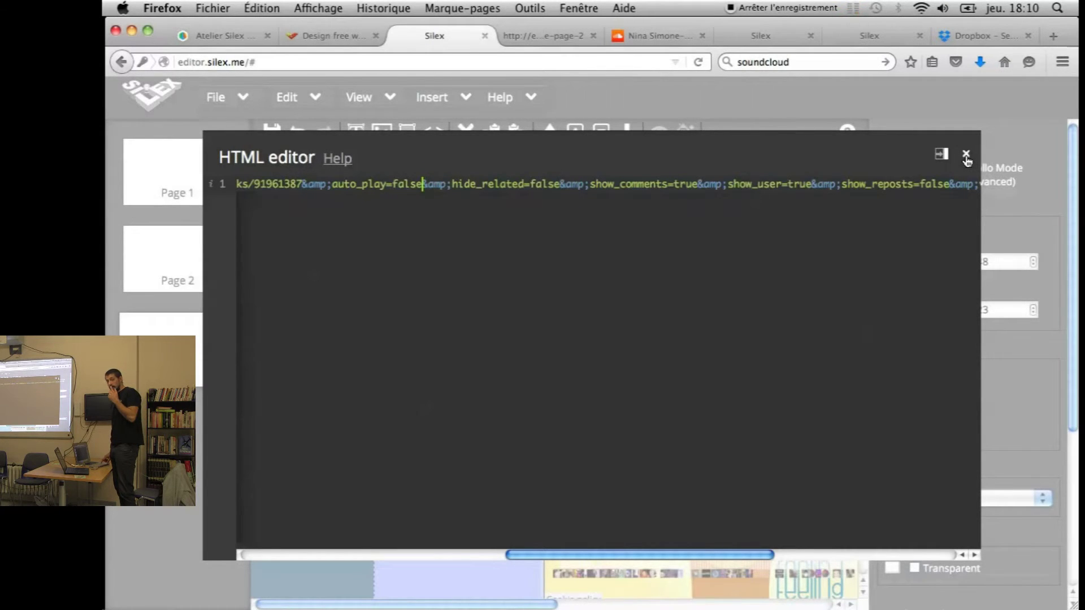
click(965, 155)
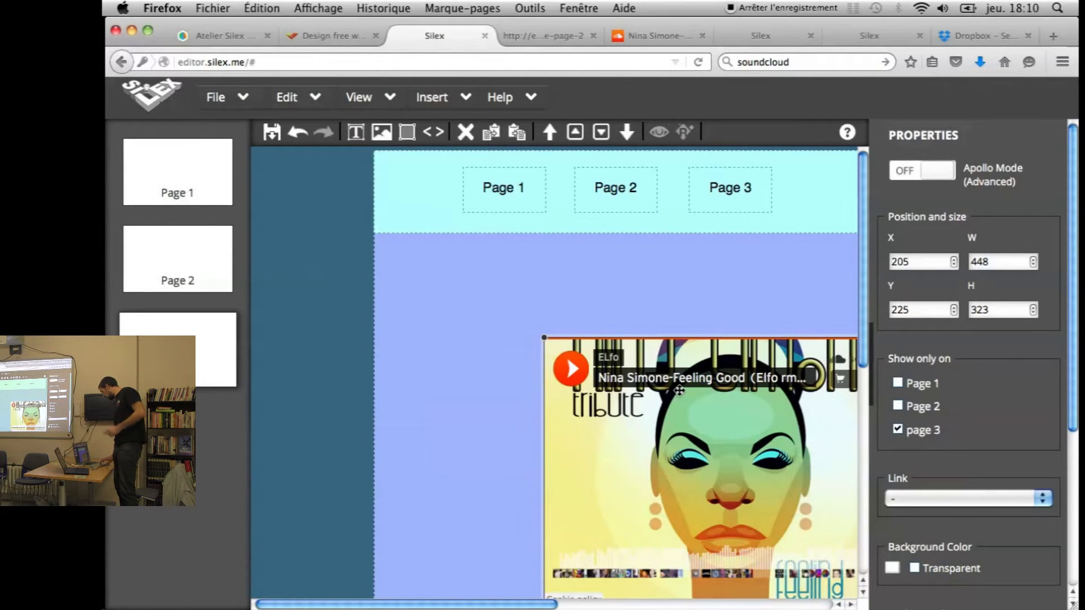
key(super+minus)
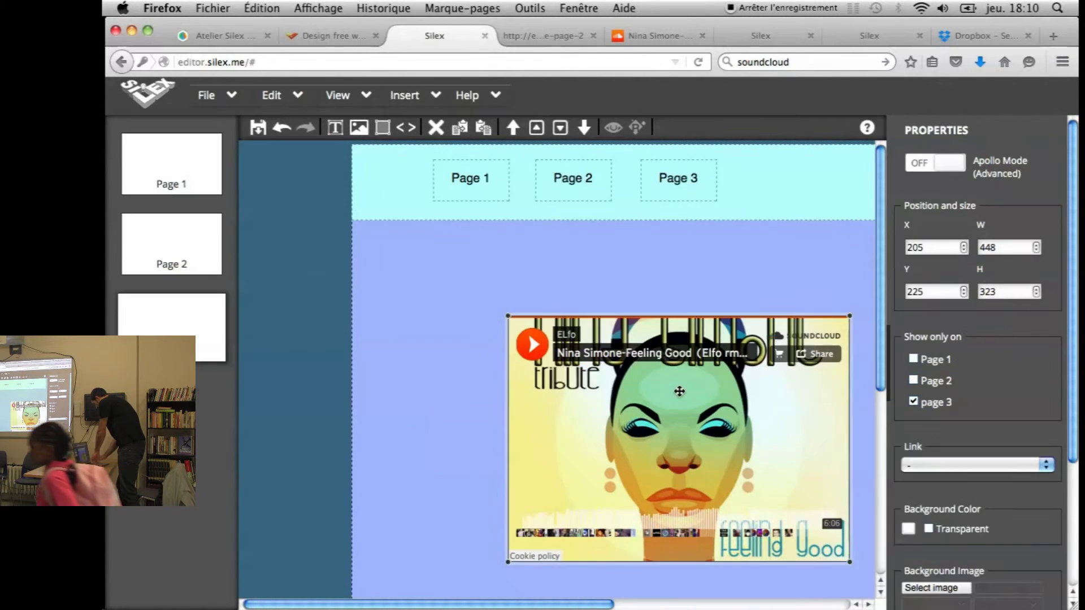
key(super+minus)
key(super+minus)
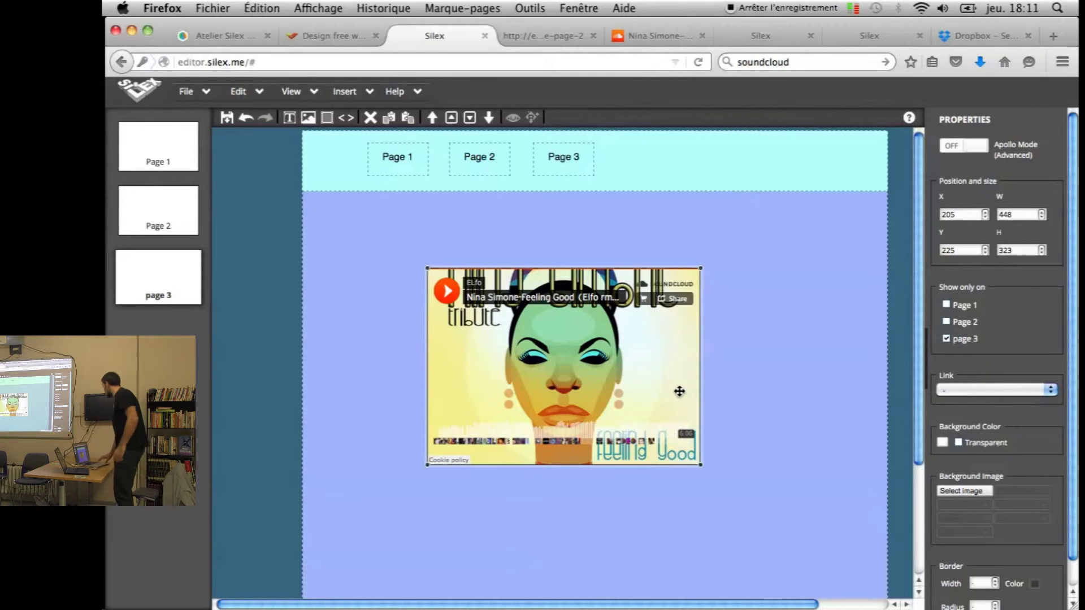
- Review the iframe's width and height in the embed code, and set the HTML box's height to 450
double_click(646, 385)
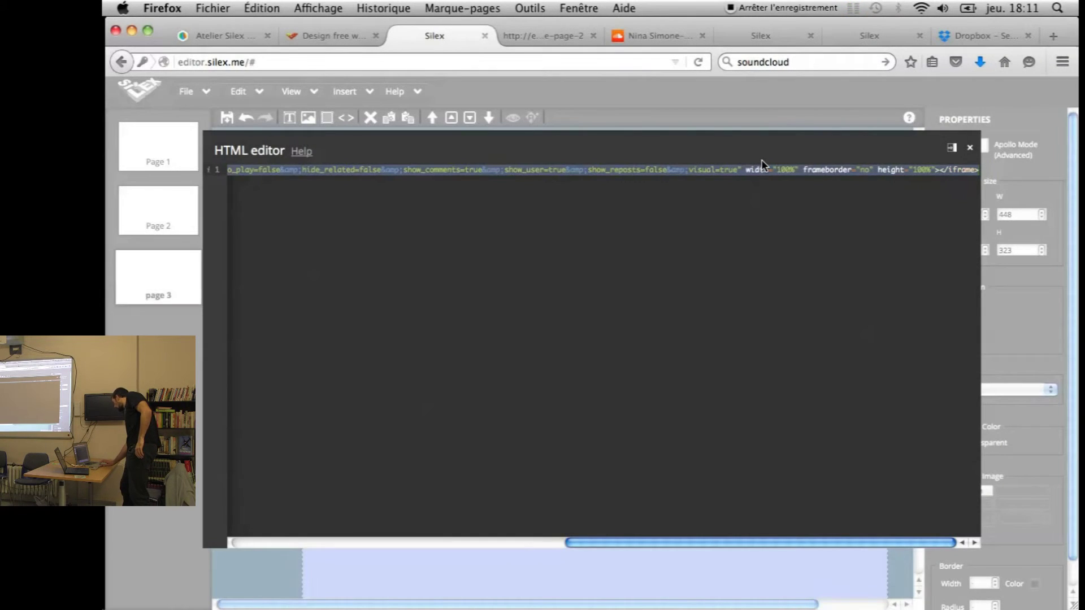
click(917, 177)
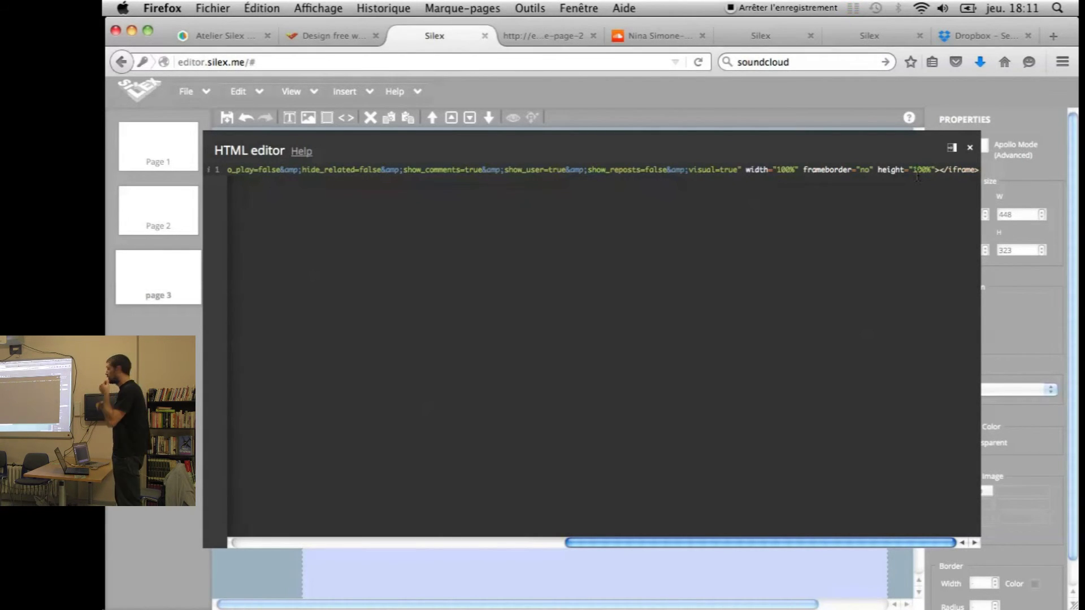
click(640, 97)
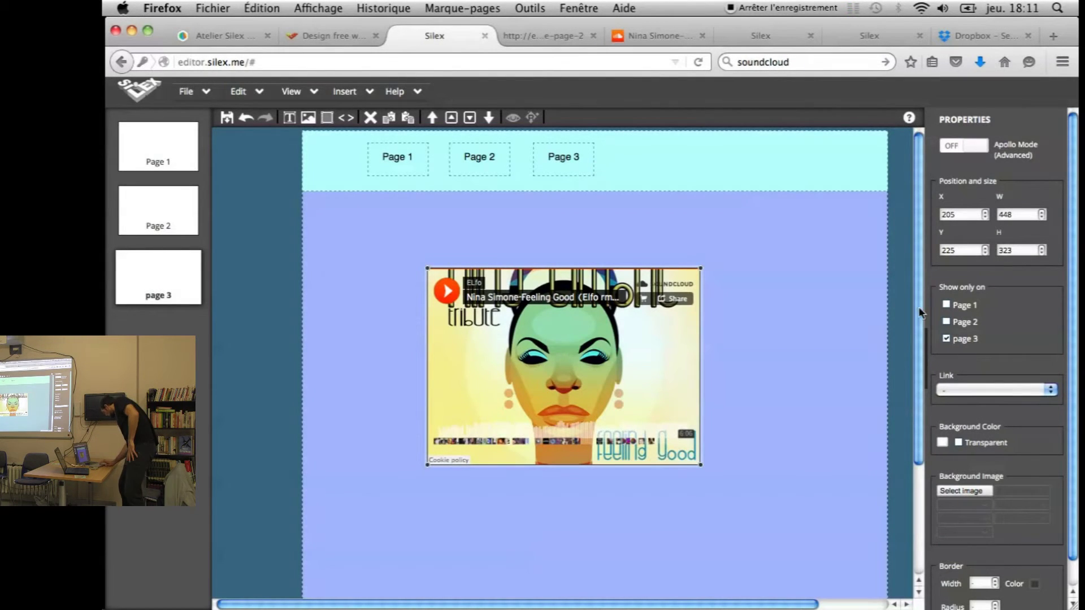
double_click(1016, 250)
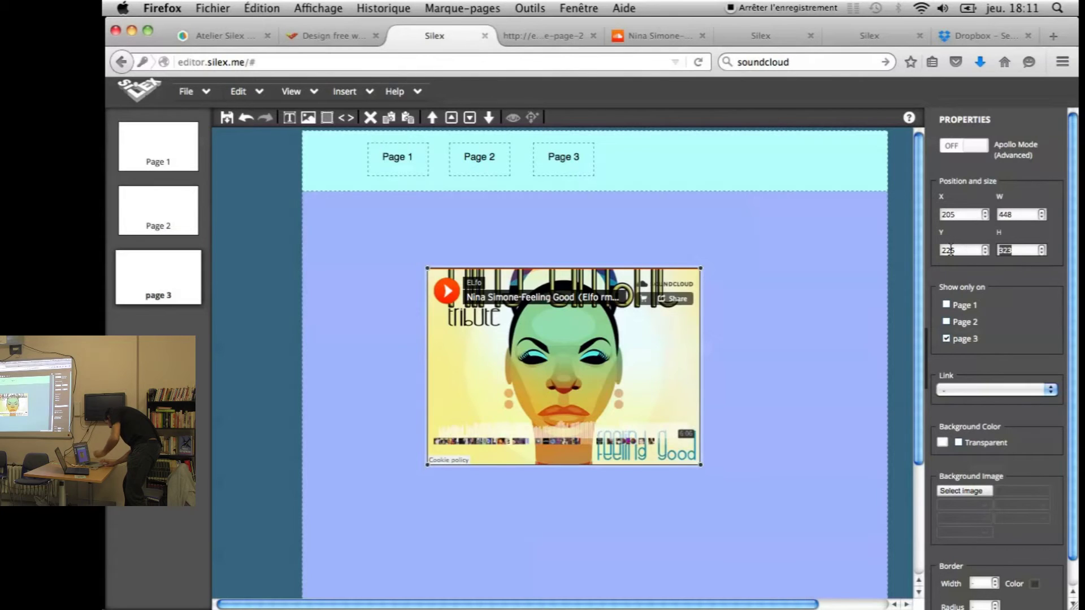
text(450)
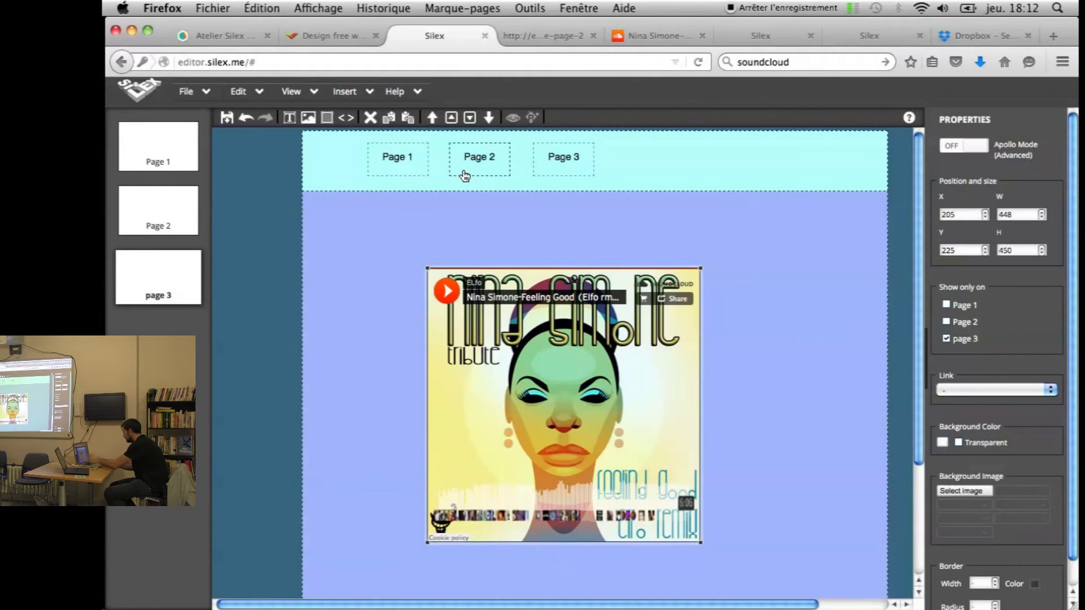
- Save the site file and preview page 3 in the browser
click(205, 92)
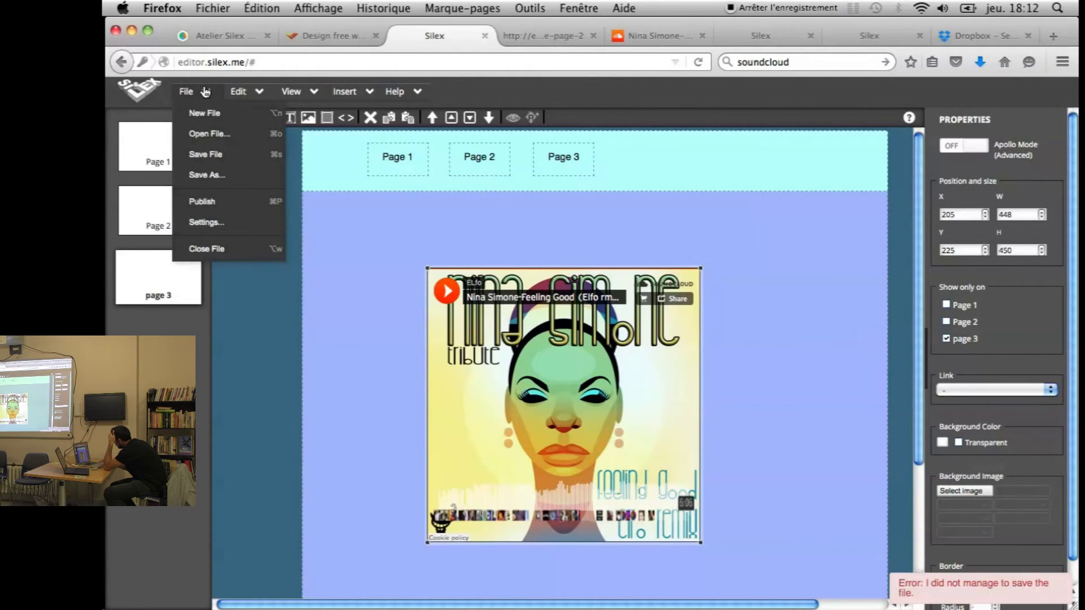
click(217, 156)
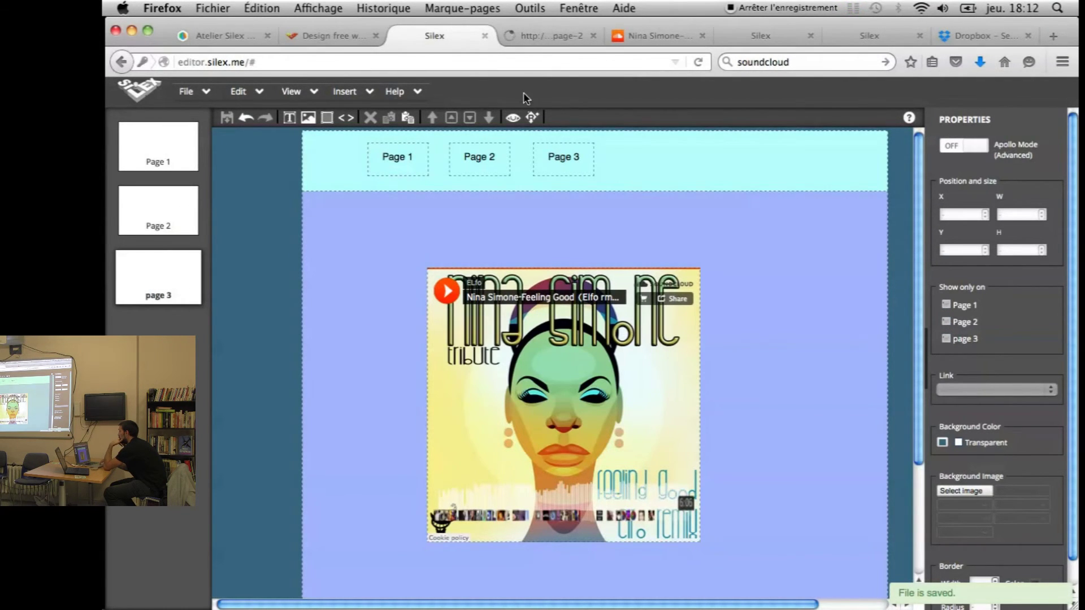
click(514, 116)
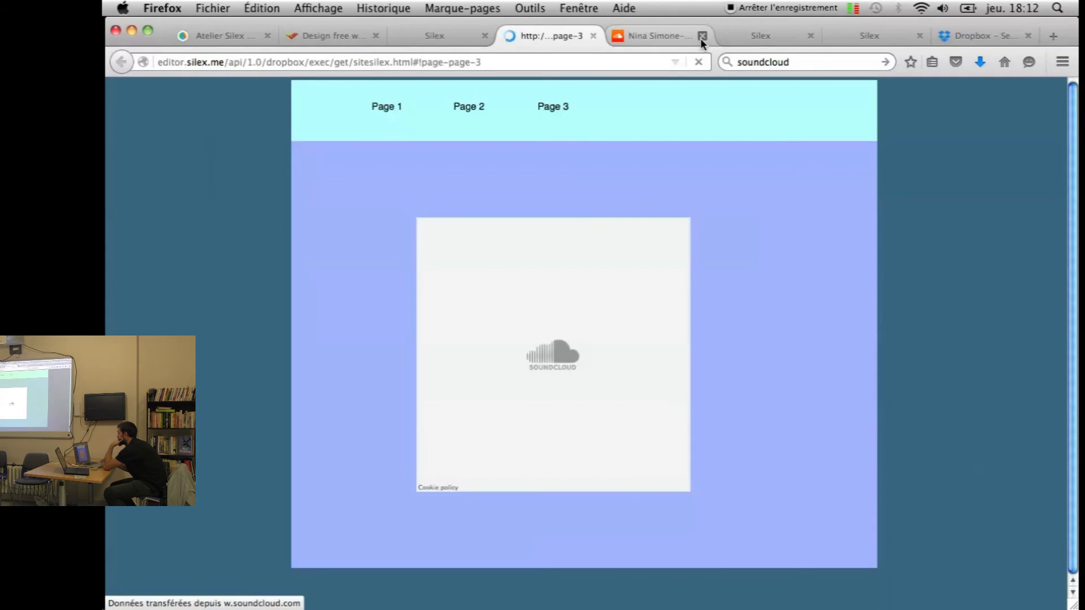
- Close the SoundCloud browser tab and the two spare Silex tabs beside the preview
click(701, 37)
click(701, 37)
click(701, 37)
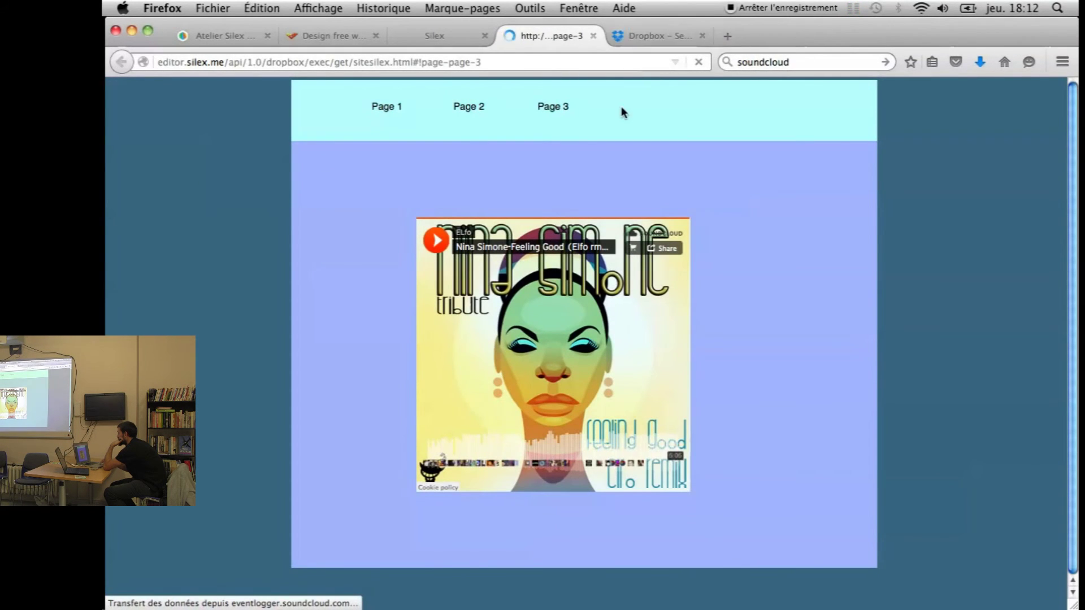
- Check page 1 and page 2 in the site preview, and play the "Atelier php part1" video on page 2
click(380, 113)
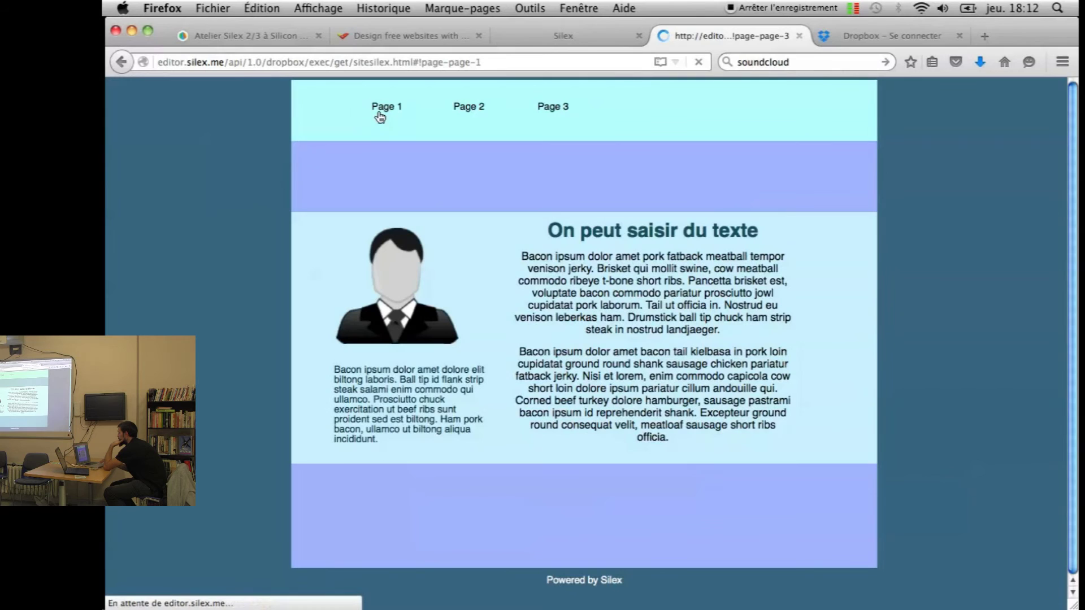
click(484, 108)
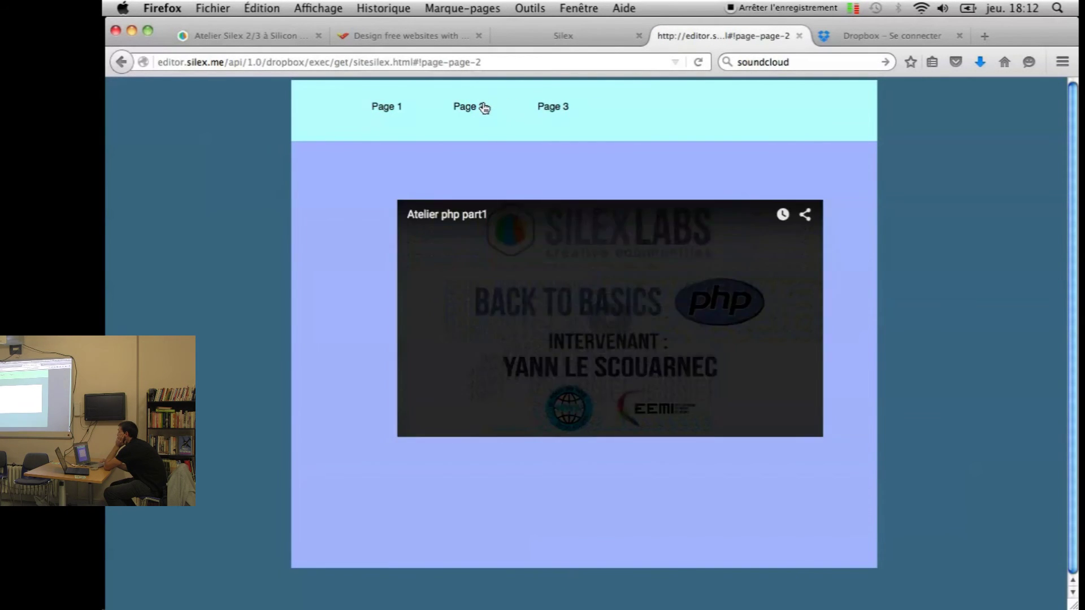
click(611, 321)
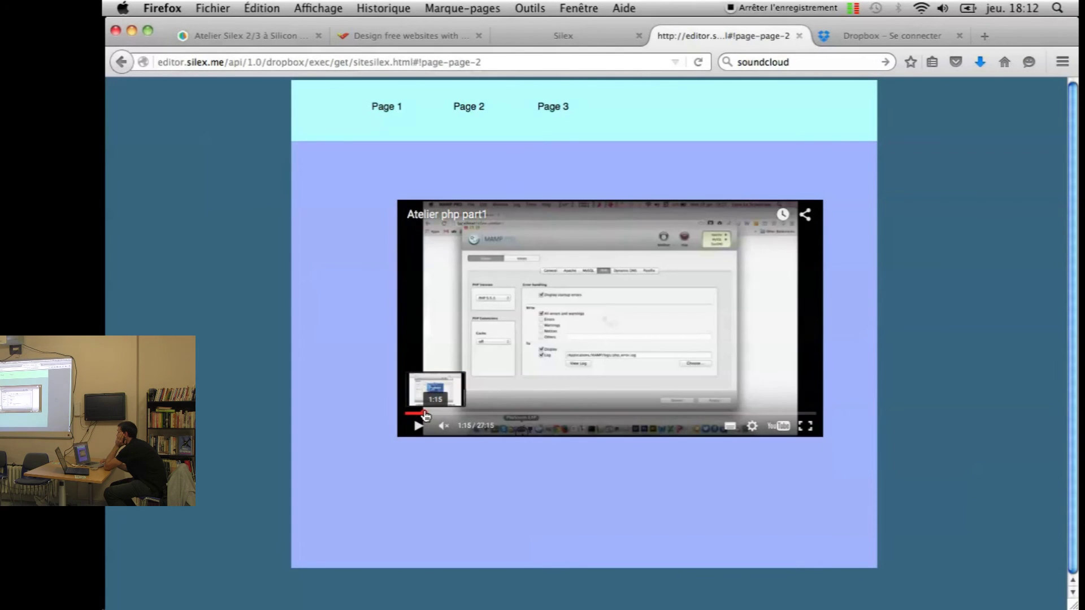
- Test the SoundCloud player on page 3 of the preview by playing and pausing the track, and return to the Silex editor
click(557, 107)
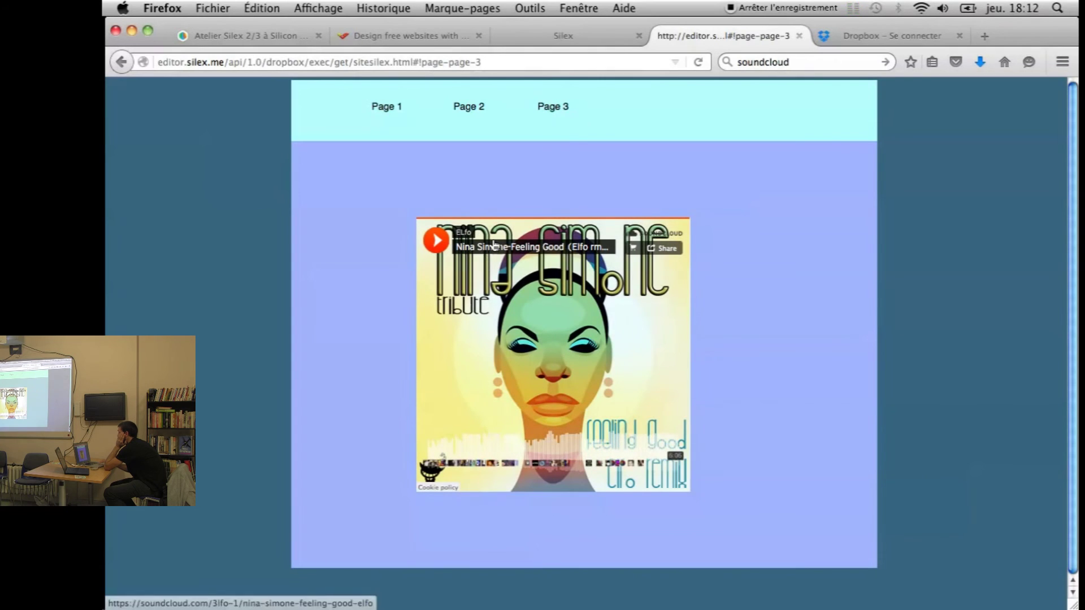
click(443, 242)
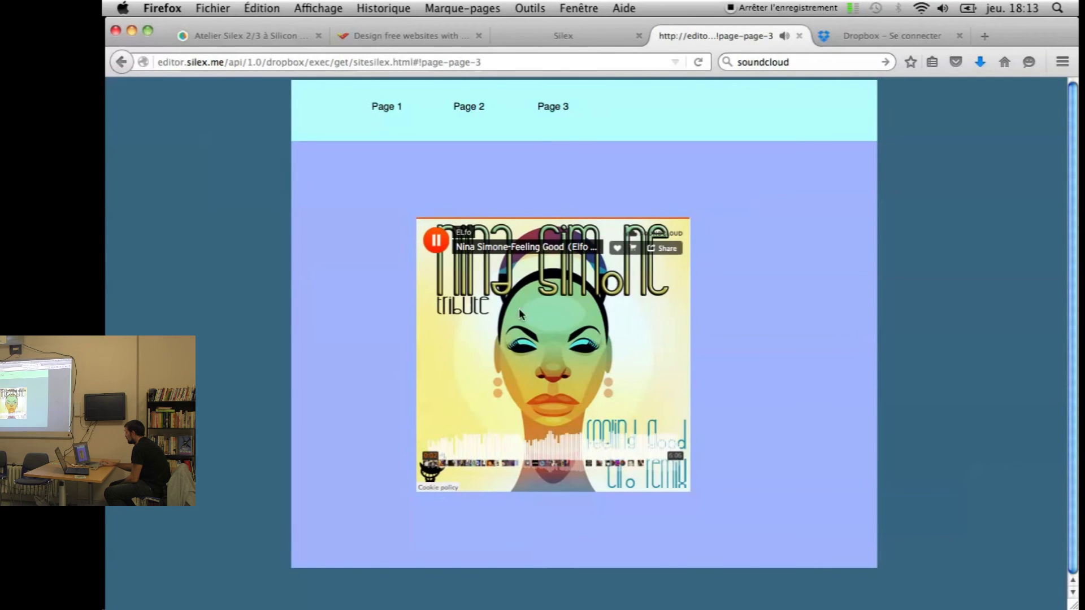
key(XF86AudioRaiseVolume)
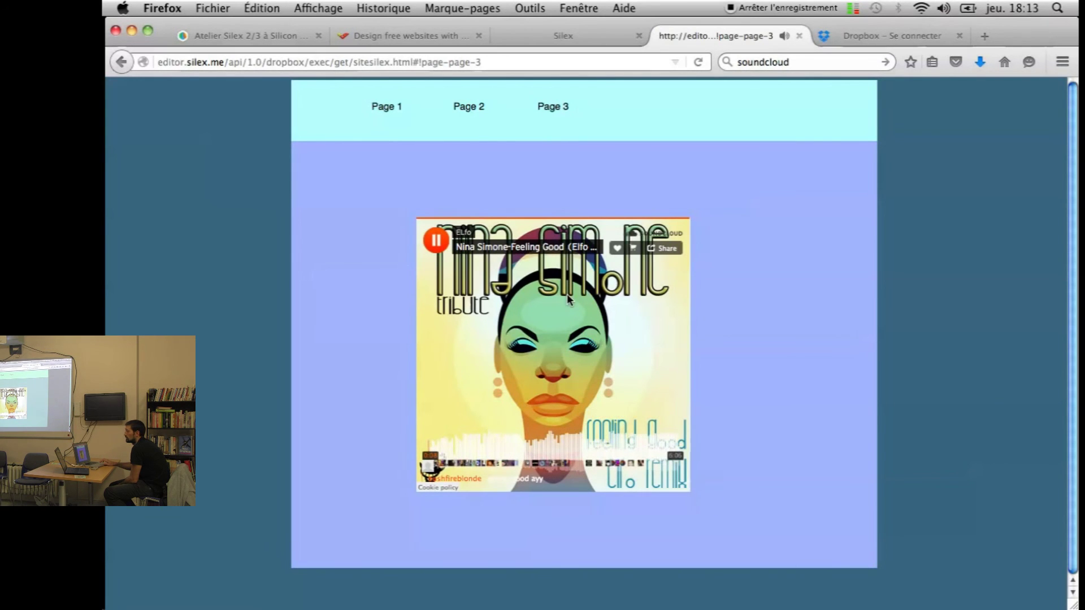
click(436, 240)
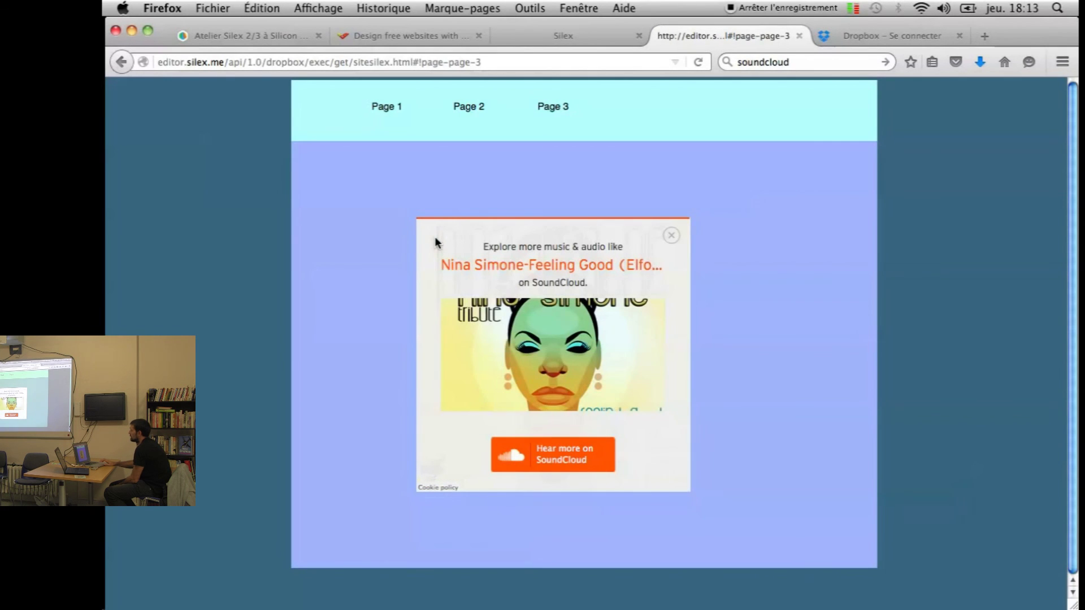
click(570, 37)
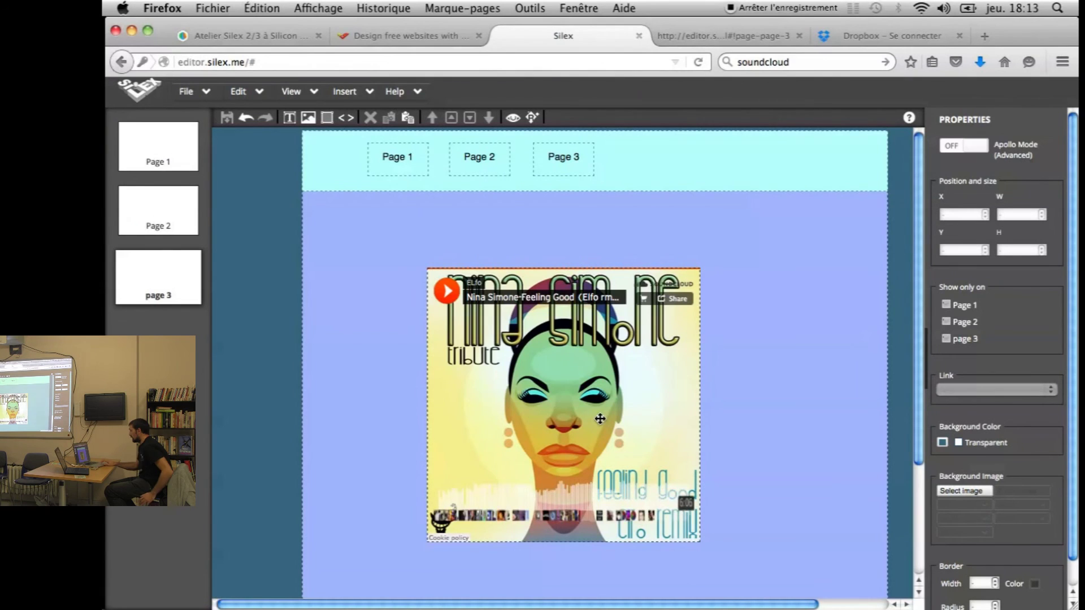